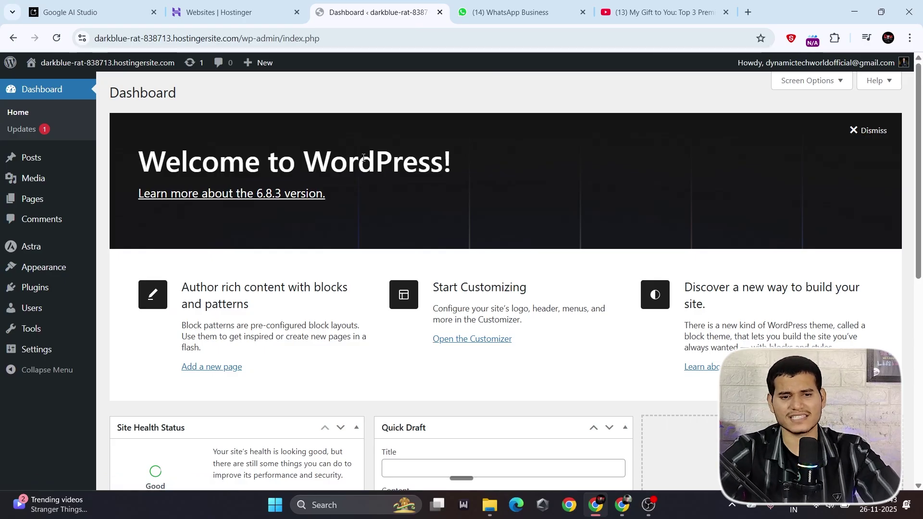
# Look over the dashboard home widgets, including Site Health Status, At a Glance, Quick Draft and Activity.
pyautogui.scroll(-2, 593, 172)
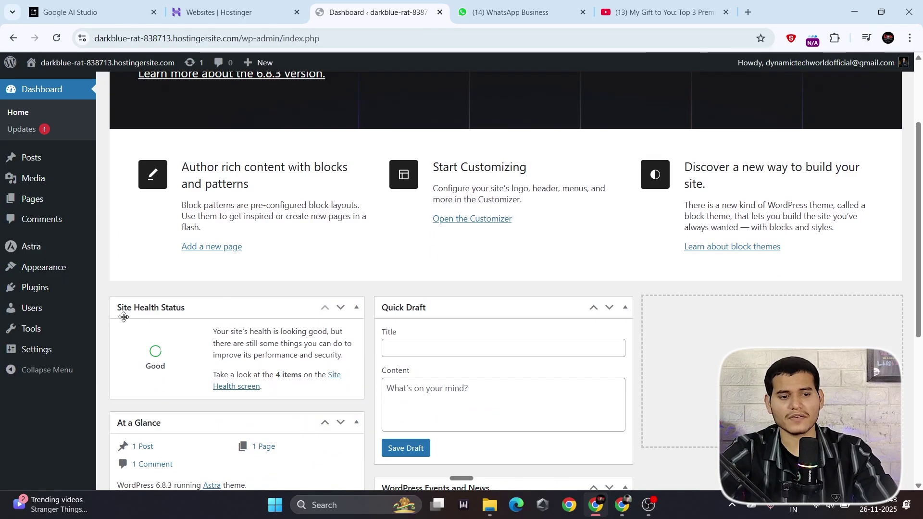
pyautogui.scroll(-2, 166, 307)
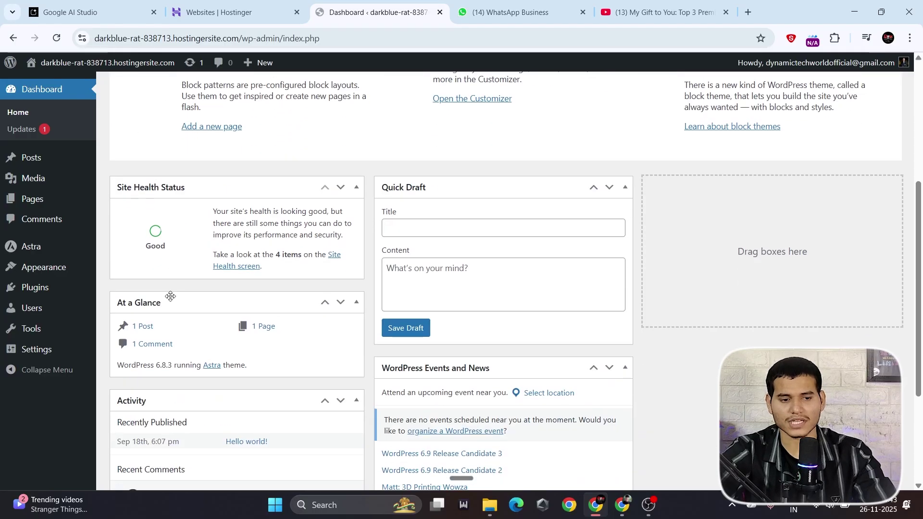
pyautogui.scroll(-1, 173, 332)
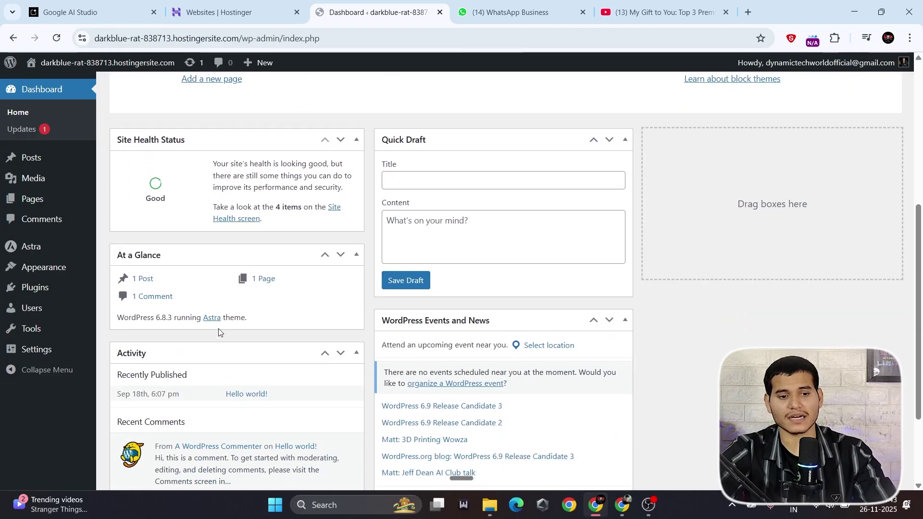
pyautogui.scroll(5, 370, 276)
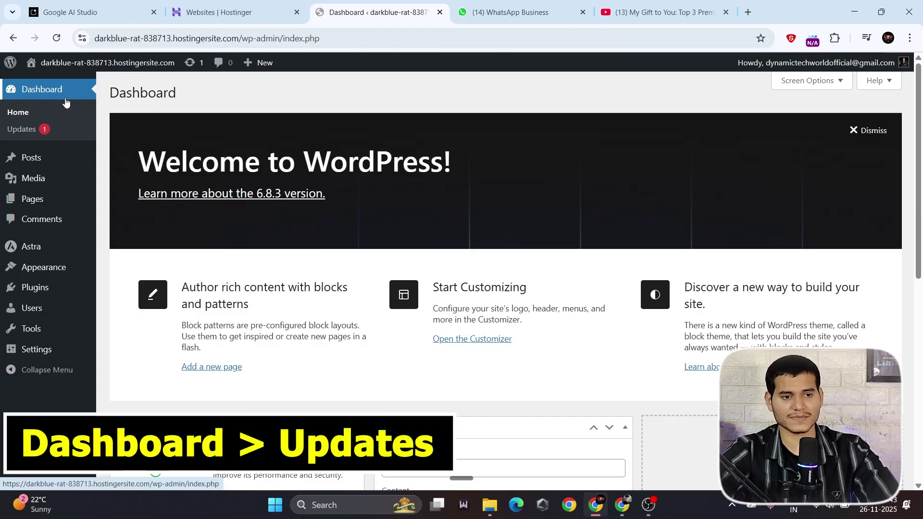
# Open the WordPress Updates page and review its core, plugin and theme update sections.
pyautogui.click(33, 132)
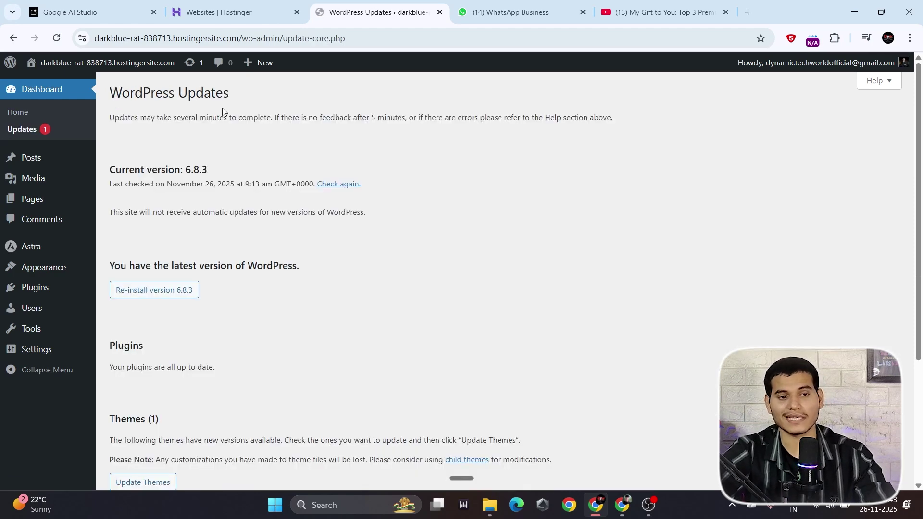
pyautogui.scroll(-3, 197, 206)
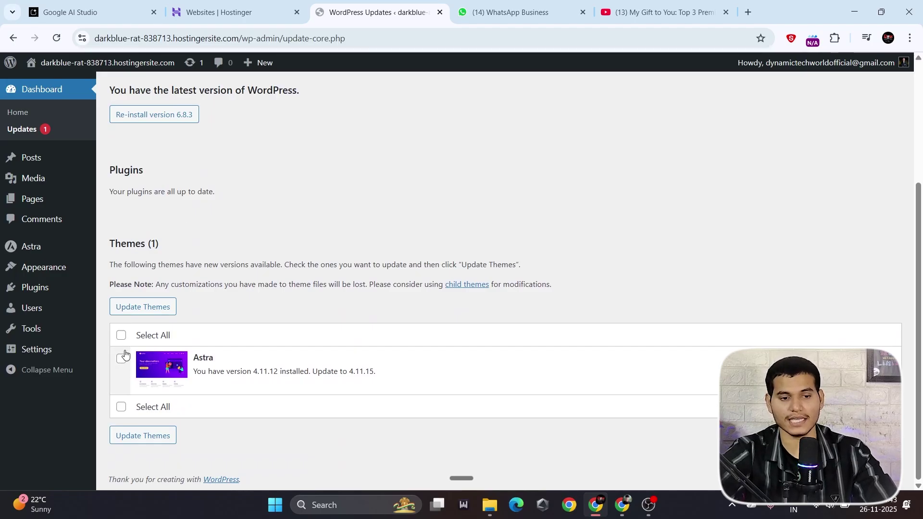
pyautogui.scroll(2, 139, 255)
pyautogui.scroll(-2, 151, 247)
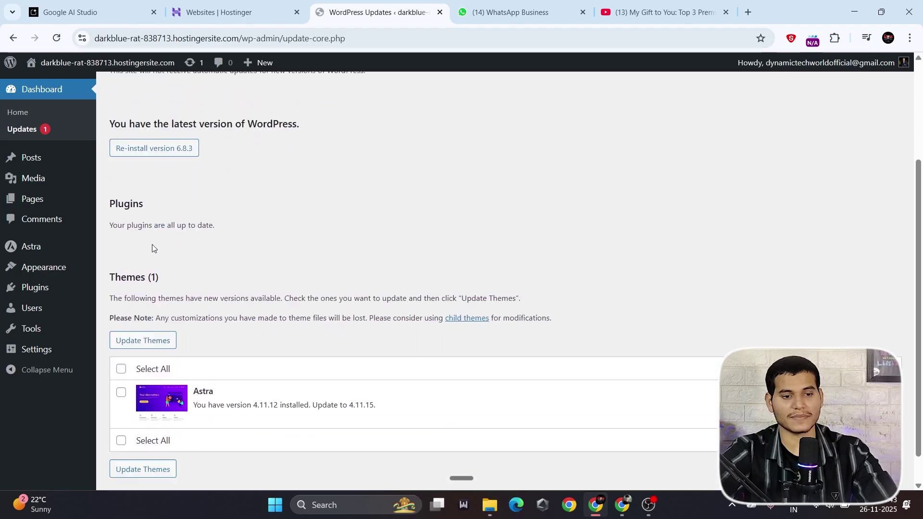
pyautogui.scroll(3, 161, 249)
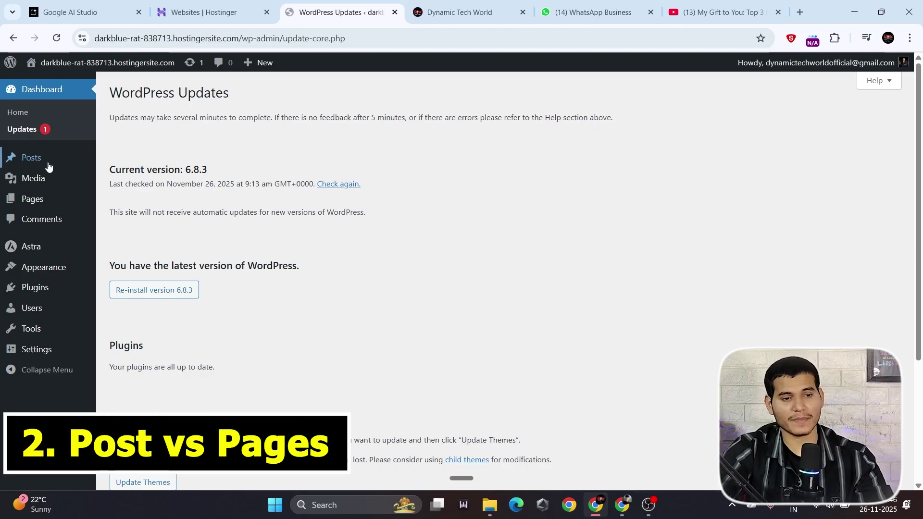
# Check the Posts and Pages entries, and look through the Dynamic Tech World home page as a page example.
pyautogui.moveTo(48, 165)
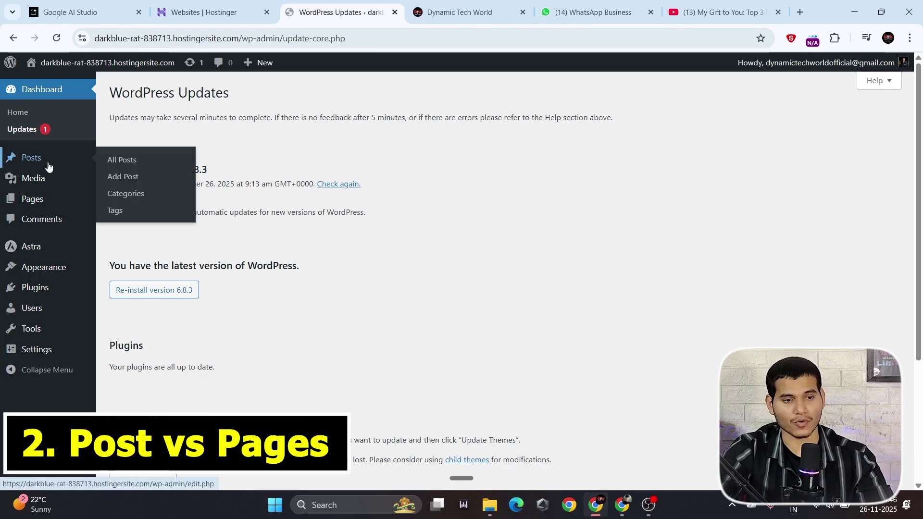
pyautogui.moveTo(41, 202)
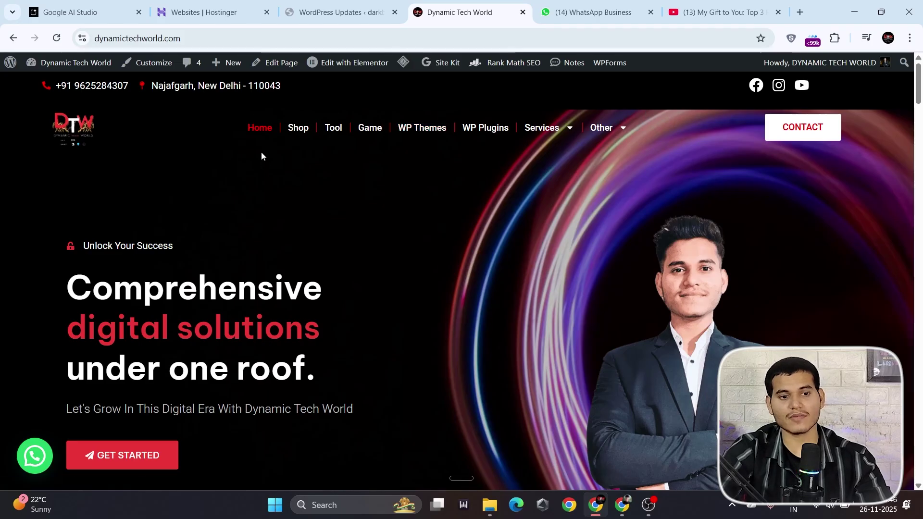
pyautogui.scroll(-10, 265, 158)
pyautogui.scroll(10, 355, 192)
pyautogui.scroll(1, 413, 178)
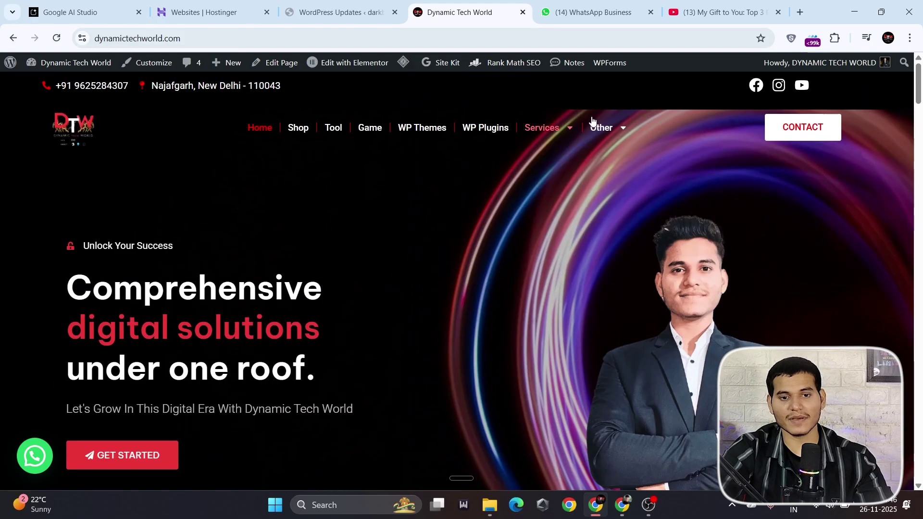
# Open the Dynamic Tech World site's Blog page and browse its list of posts.
pyautogui.moveTo(604, 130)
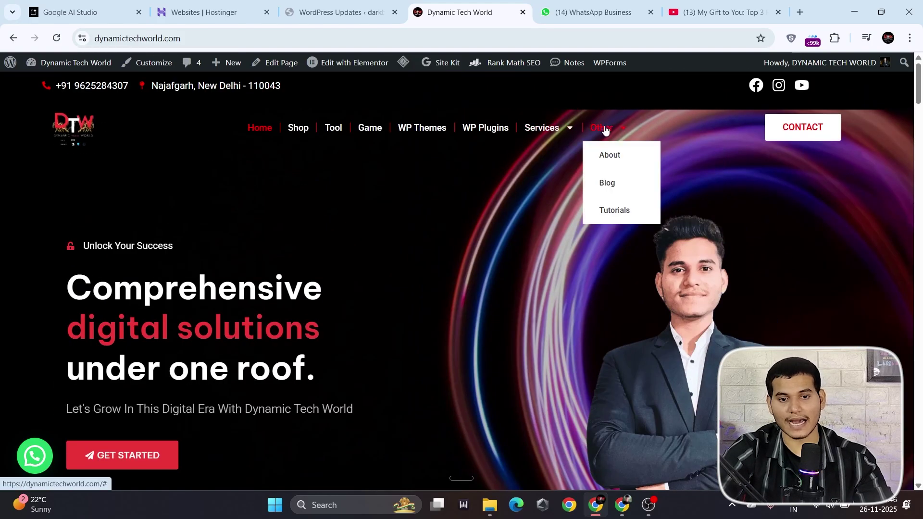
pyautogui.click(610, 185)
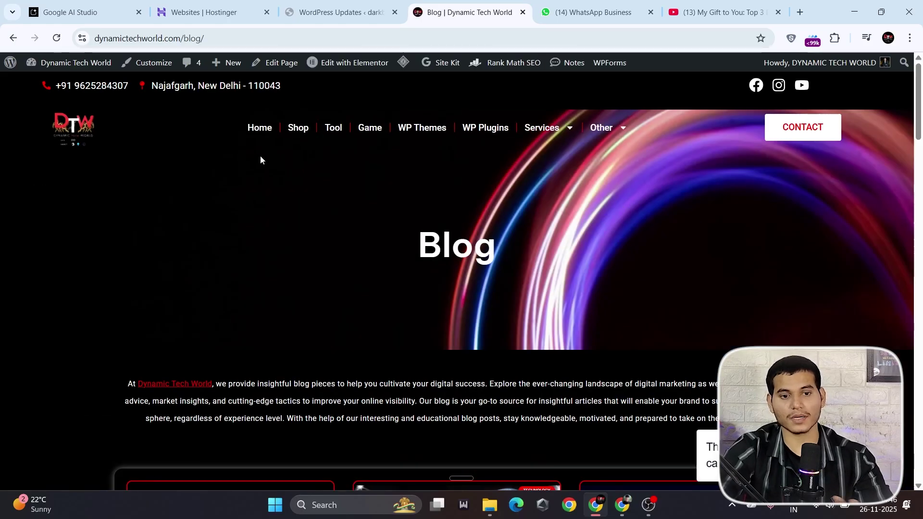
pyautogui.scroll(-5, 455, 237)
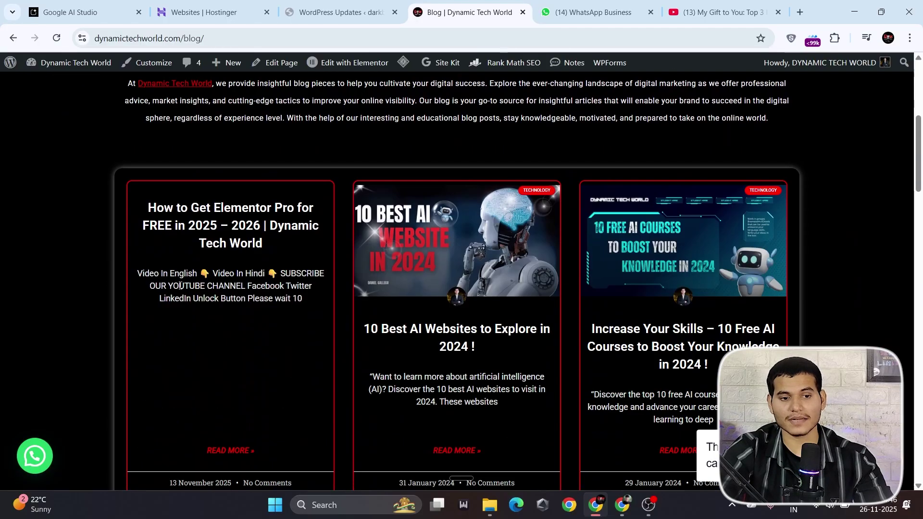
pyautogui.scroll(-5, 252, 257)
pyautogui.scroll(4, 284, 268)
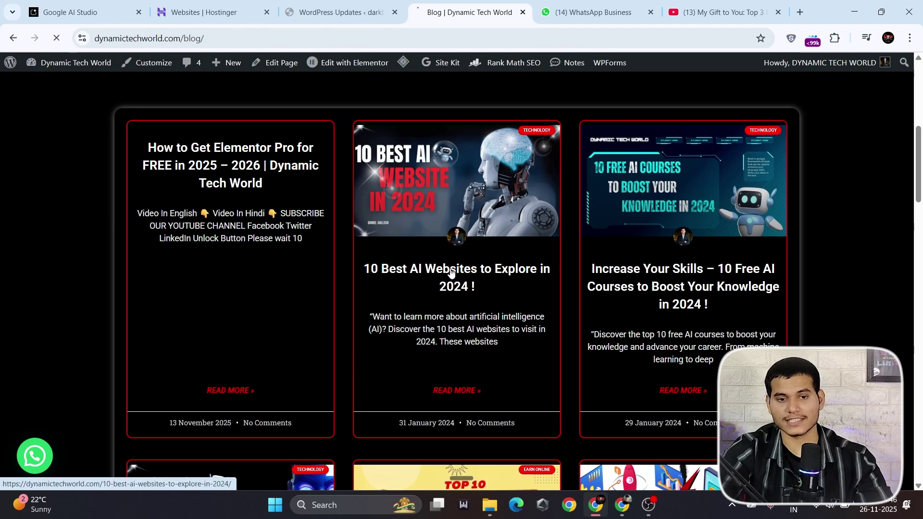
# Open the blog post "10 Best AI Websites to Explore in 2024 !" and look through its content.
pyautogui.scroll(-10, 283, 252)
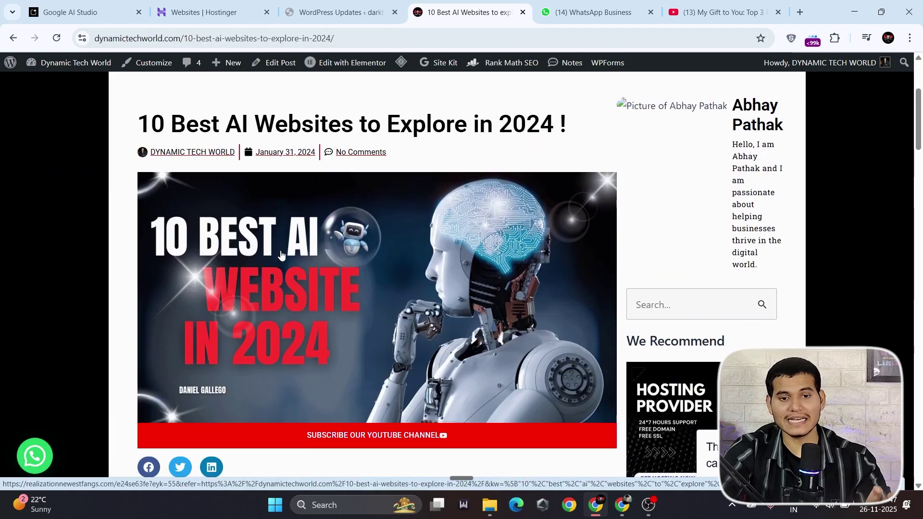
pyautogui.scroll(-2, 284, 252)
pyautogui.scroll(5, 463, 221)
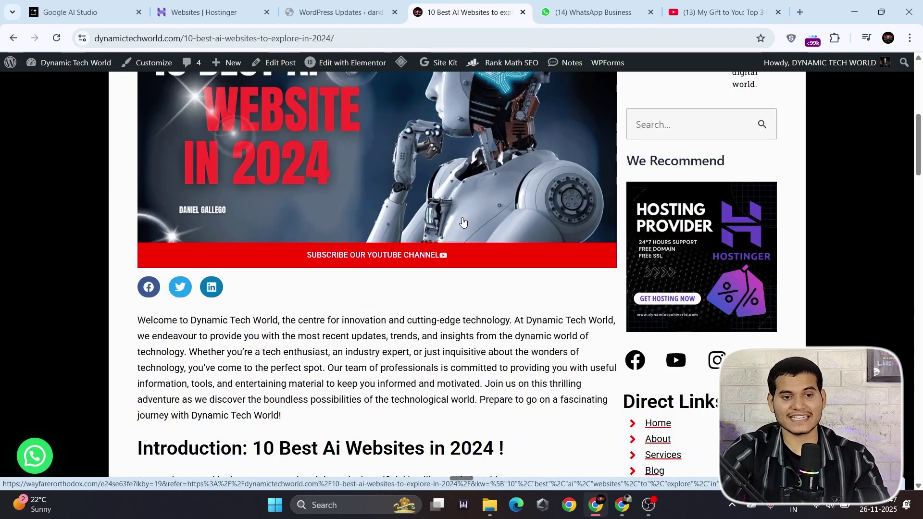
pyautogui.scroll(-2, 462, 217)
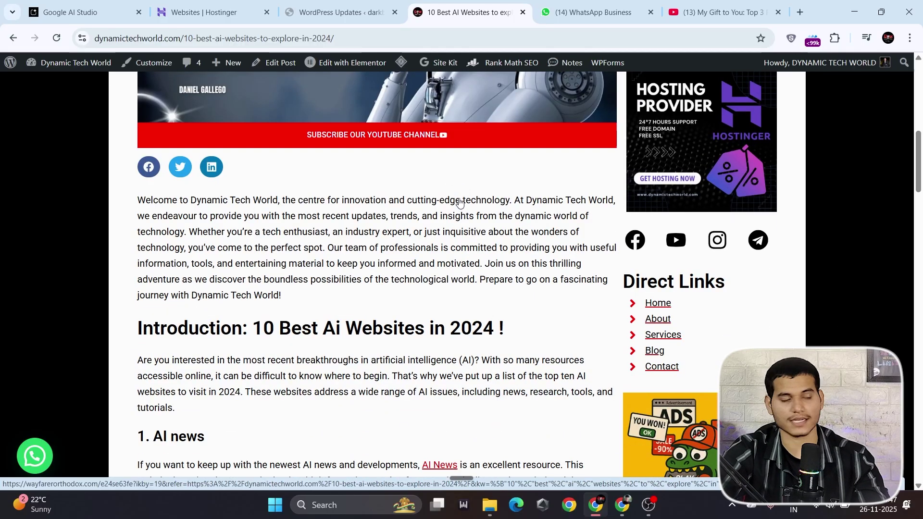
# Open the demo site's Media Library and view the attachment details of the first two Flora Fuel logo images.
pyautogui.moveTo(56, 179)
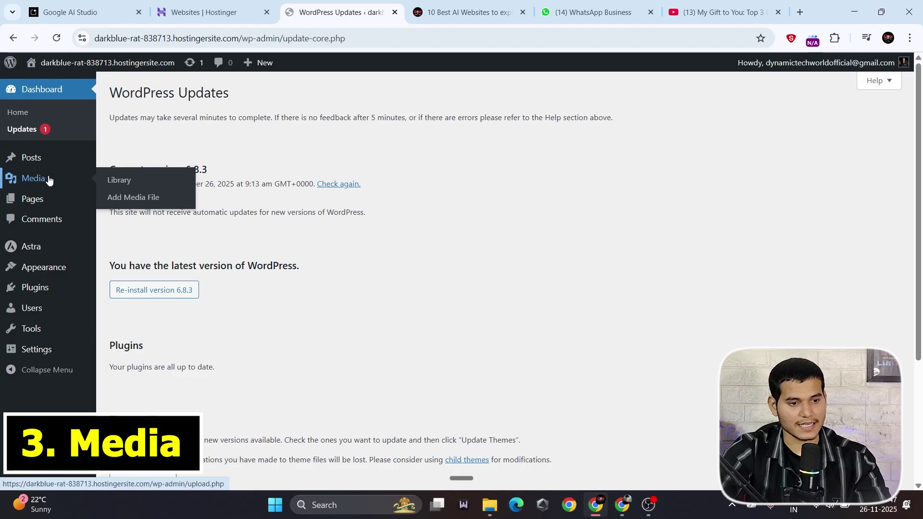
pyautogui.click(46, 178)
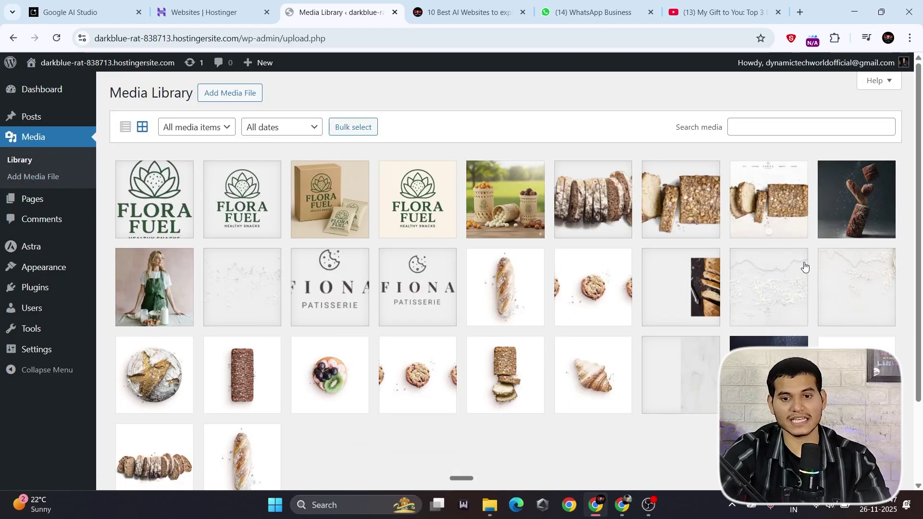
pyautogui.click(208, 205)
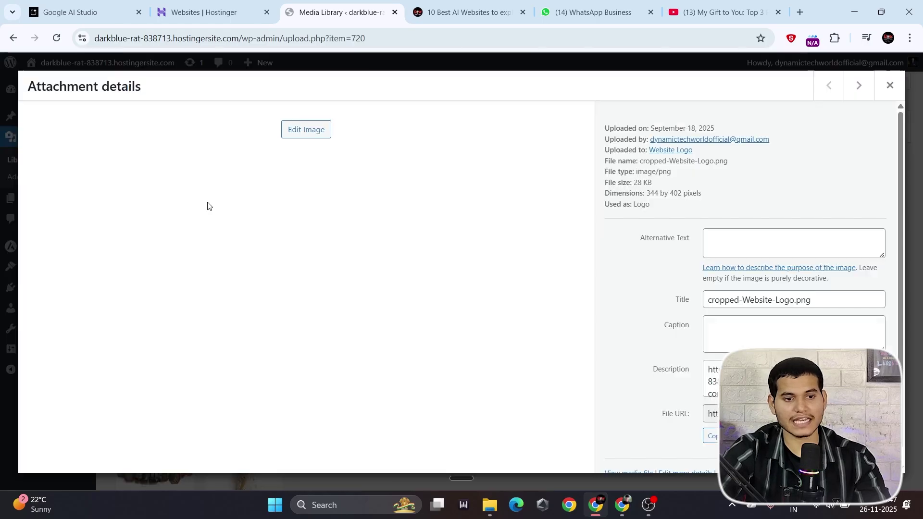
pyautogui.click(891, 87)
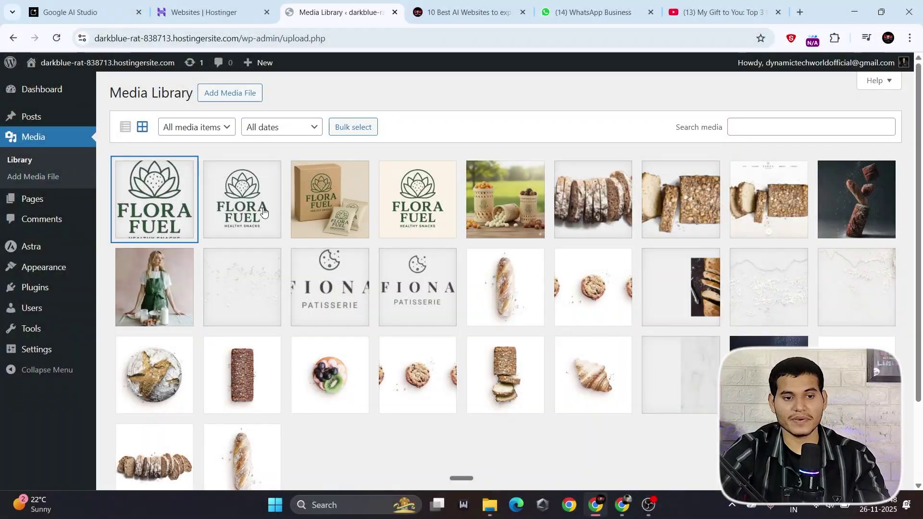
pyautogui.click(266, 214)
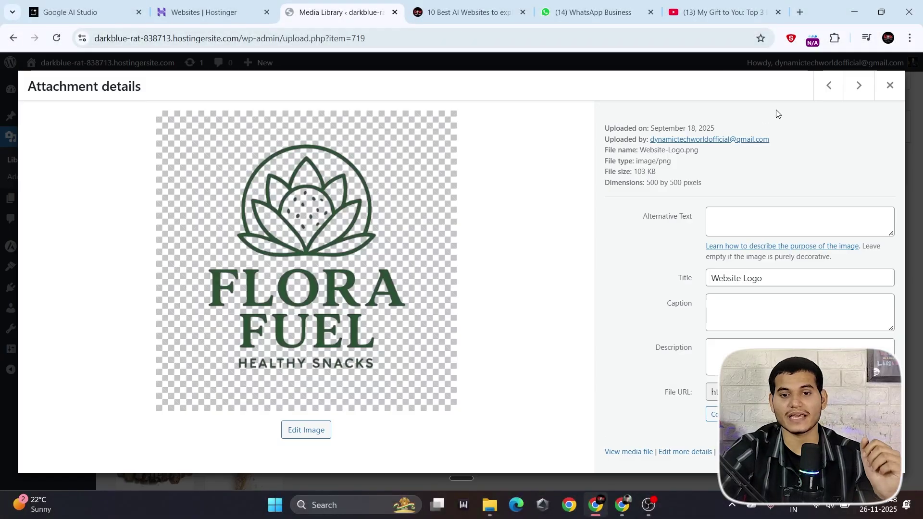
pyautogui.click(890, 85)
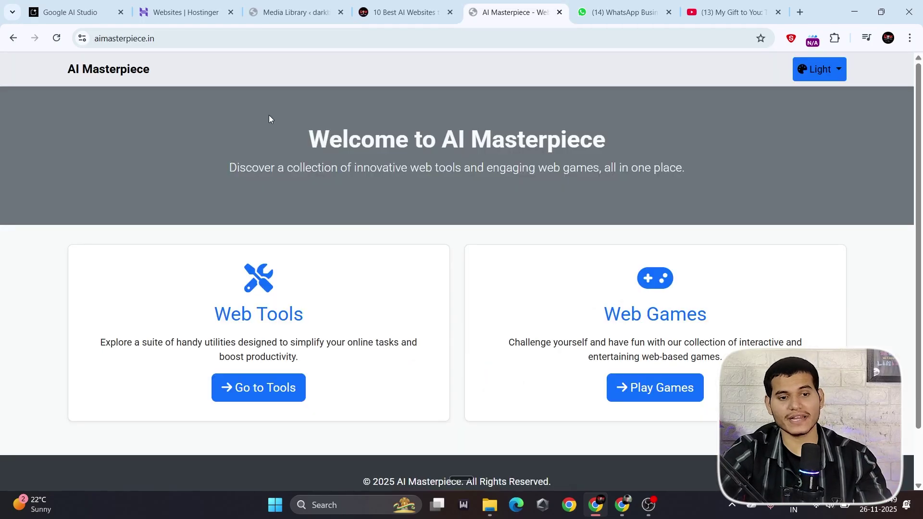
# Look over the AI Masterpiece home page on aimasterpiece.in and open its Web Tools collection.
pyautogui.moveTo(292, 140); pyautogui.dragTo(436, 140)
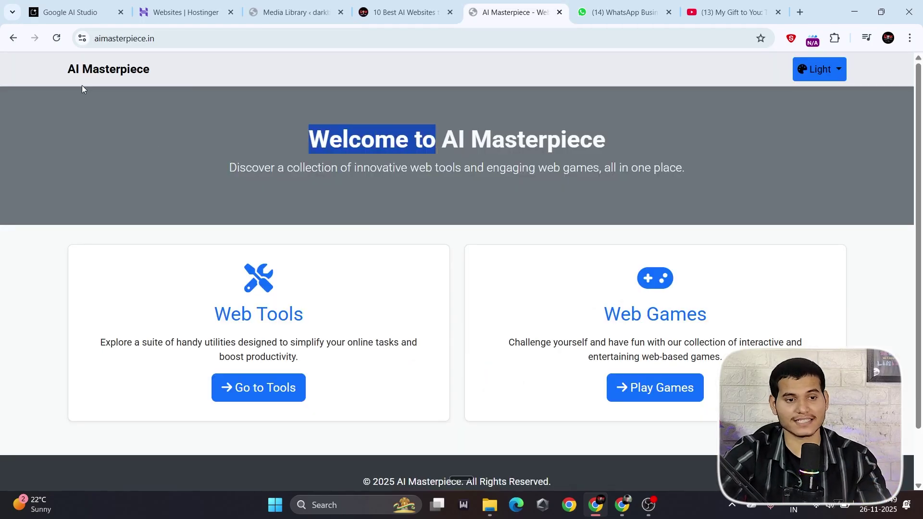
pyautogui.click(165, 107)
pyautogui.scroll(-1, 166, 106)
pyautogui.moveTo(212, 260); pyautogui.dragTo(347, 259)
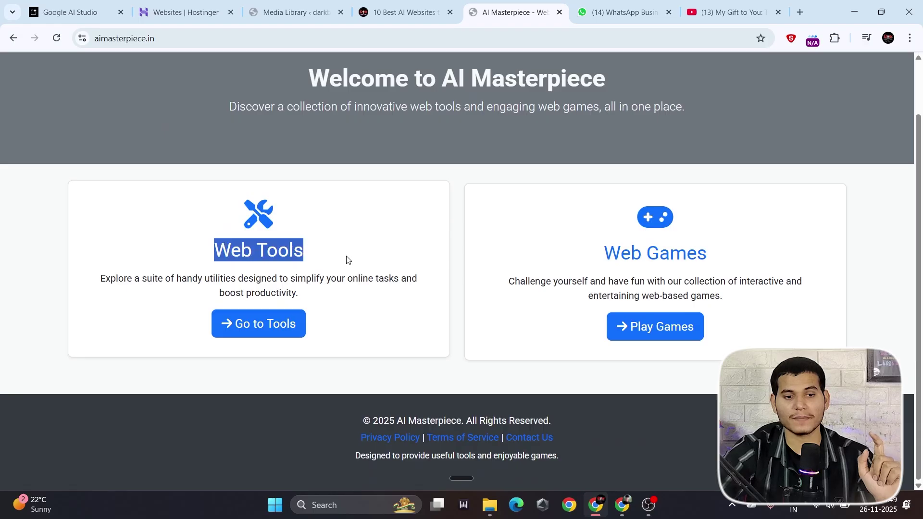
pyautogui.click(256, 323)
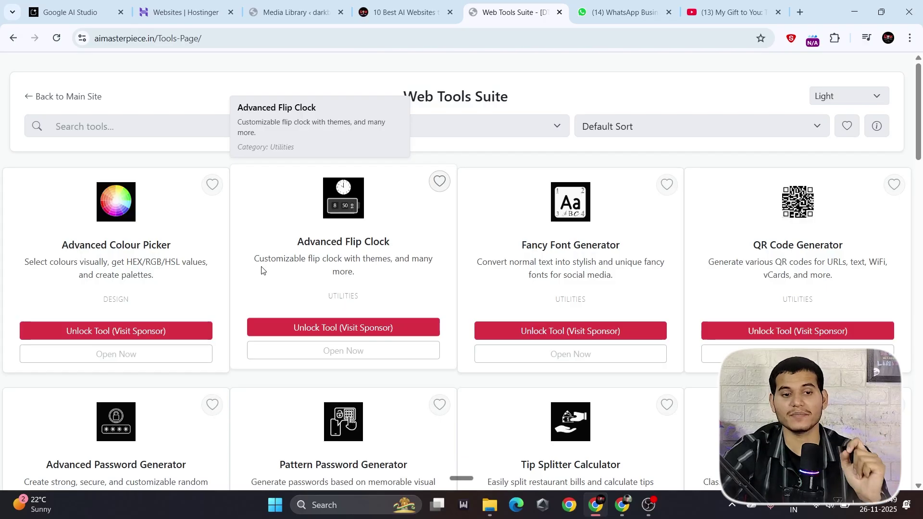
# Search the Web Tools Suite for "image" and examine the Image Compressor and Image Converter entries.
pyautogui.scroll(-8, 262, 278)
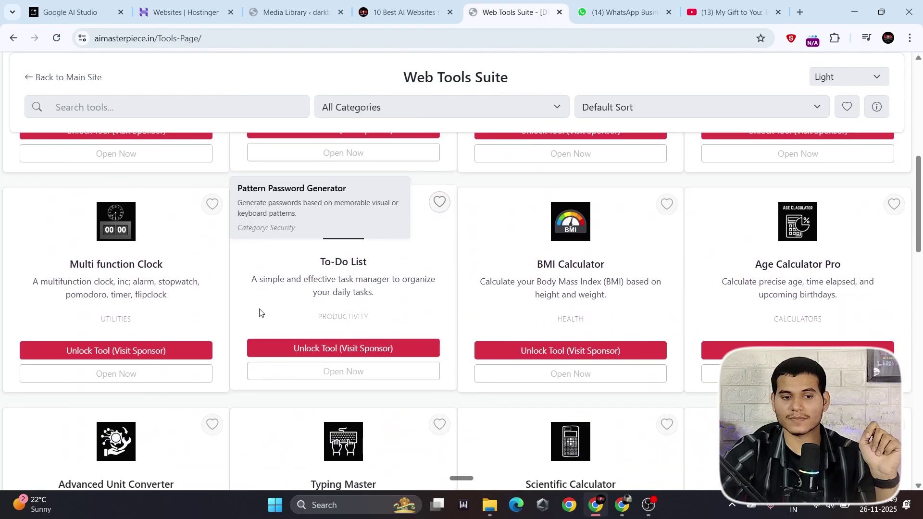
pyautogui.scroll(6, 259, 313)
pyautogui.scroll(3, 260, 318)
pyautogui.click(129, 126)
pyautogui.write('image')
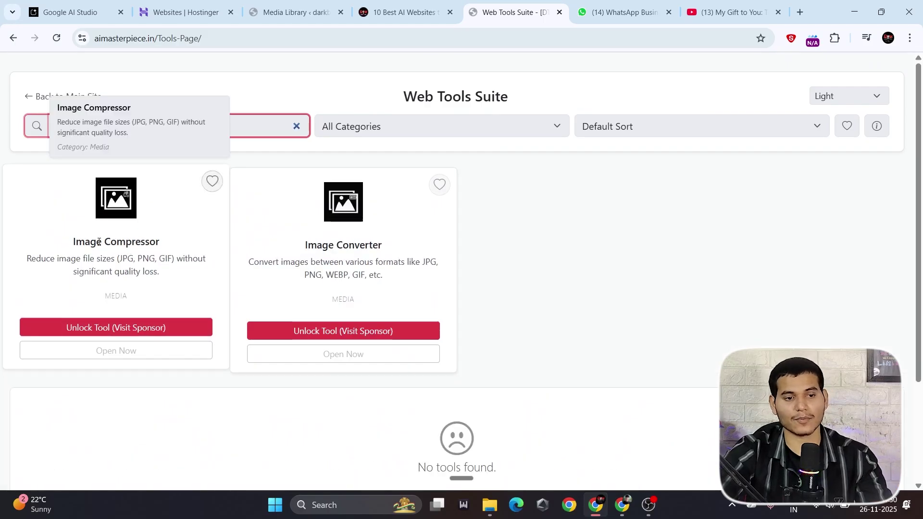
pyautogui.tripleClick(81, 241)
pyautogui.tripleClick(305, 243)
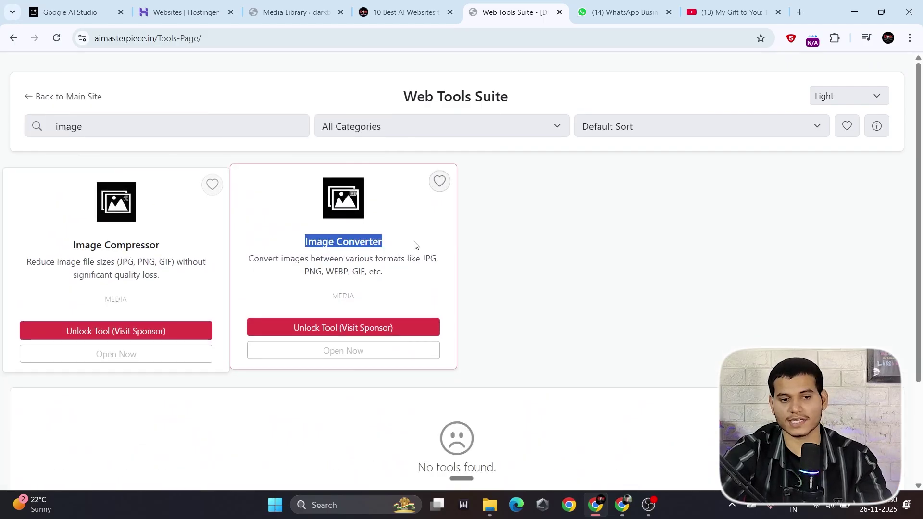
pyautogui.click(376, 242)
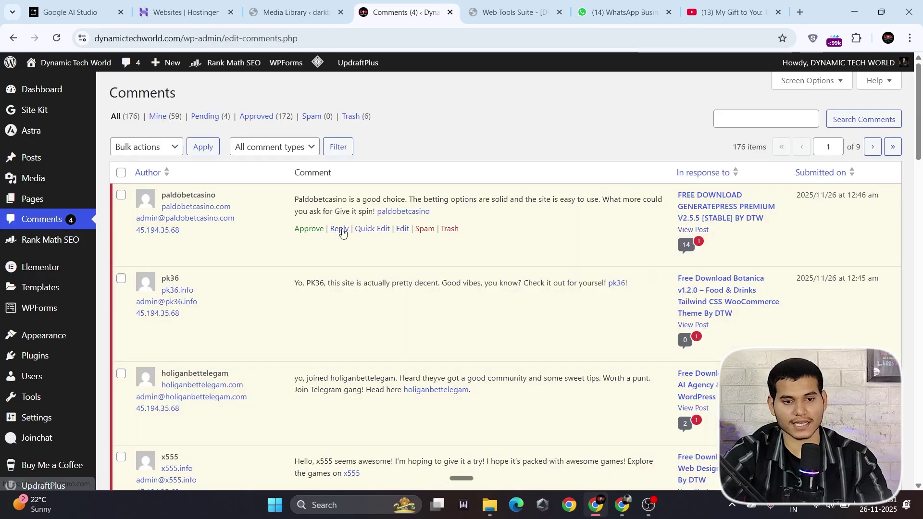
# Review the Dynamic Tech World site's comments and their moderation options, and return to the demo site's Media Library.
pyautogui.scroll(-9, 302, 195)
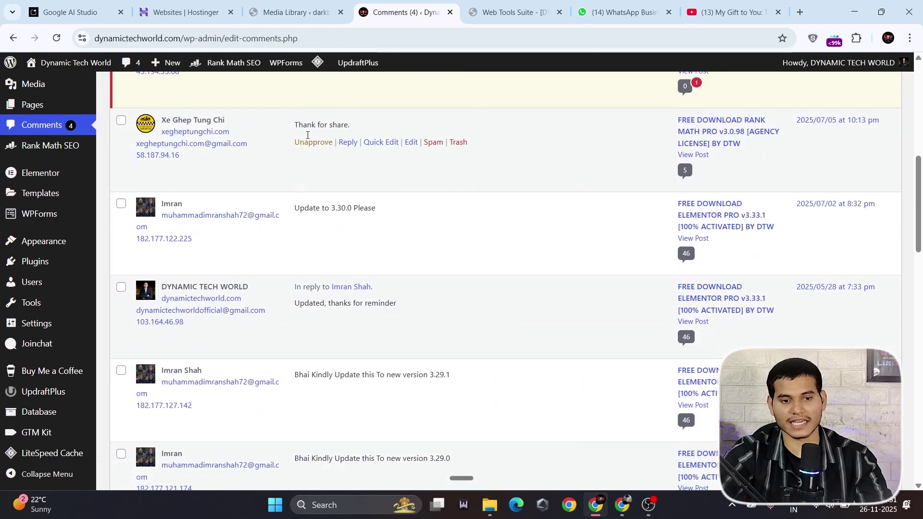
pyautogui.scroll(-5, 324, 192)
pyautogui.scroll(11, 282, 267)
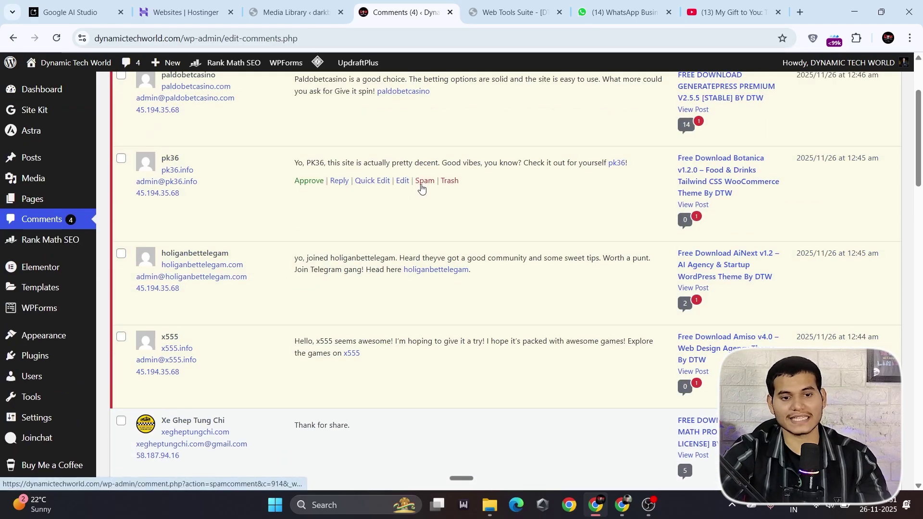
pyautogui.scroll(-10, 447, 186)
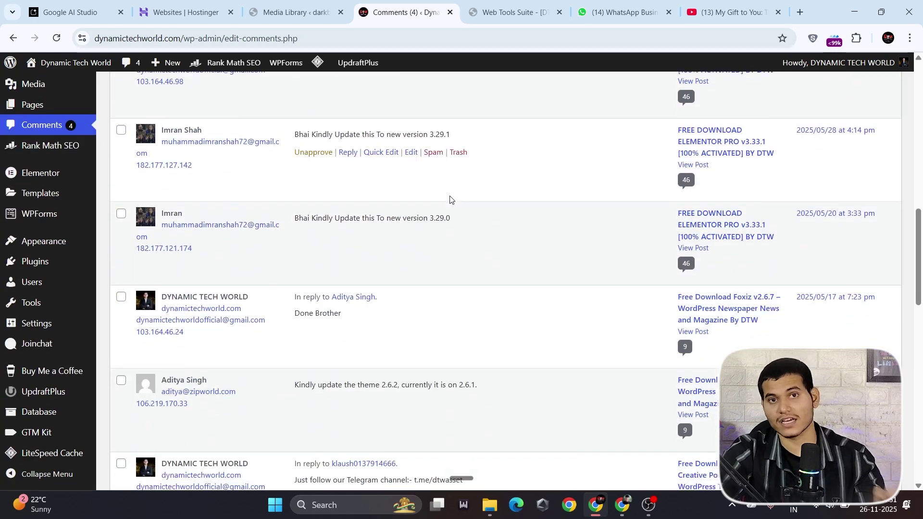
pyautogui.hotkey('ctrl', 'shift', 'Tab')
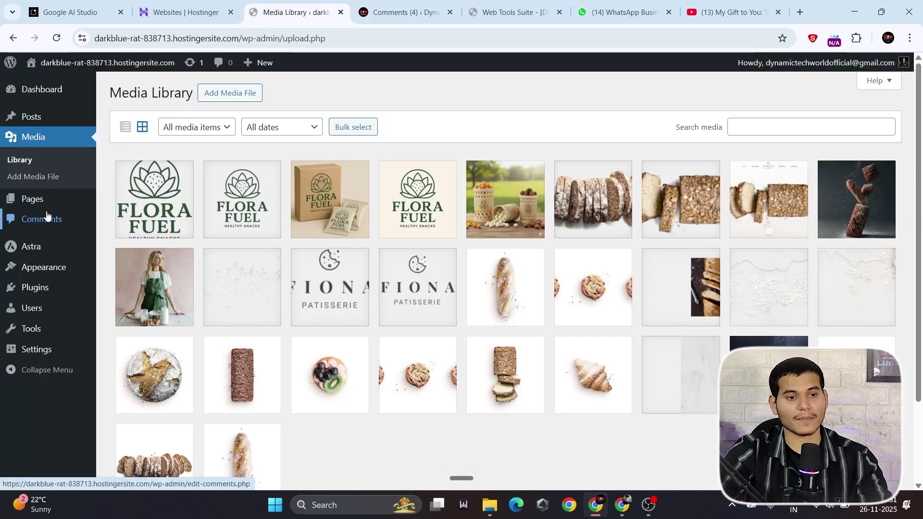
# Open the demo site's Themes page and look over the installed Astra, Twenty Twenty-Five, Twenty Twenty-Four and Twenty Twenty-Three themes.
pyautogui.moveTo(29, 247)
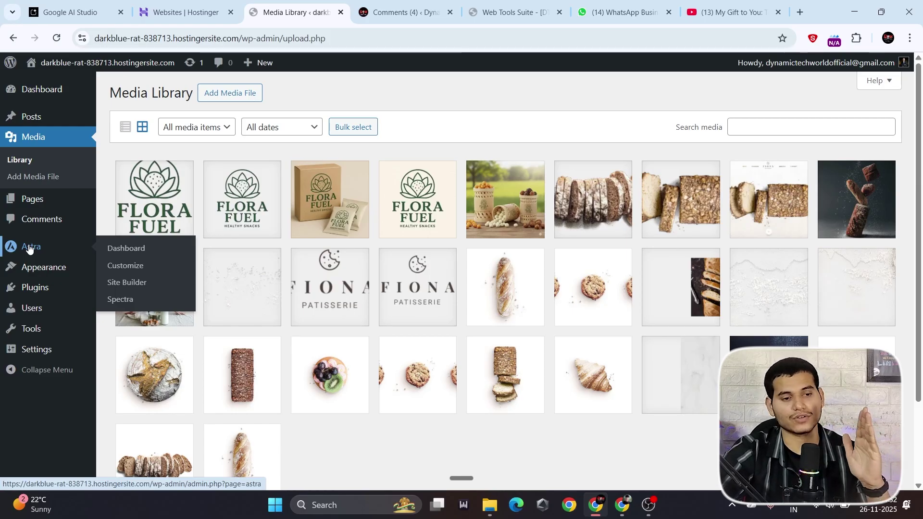
pyautogui.moveTo(33, 268)
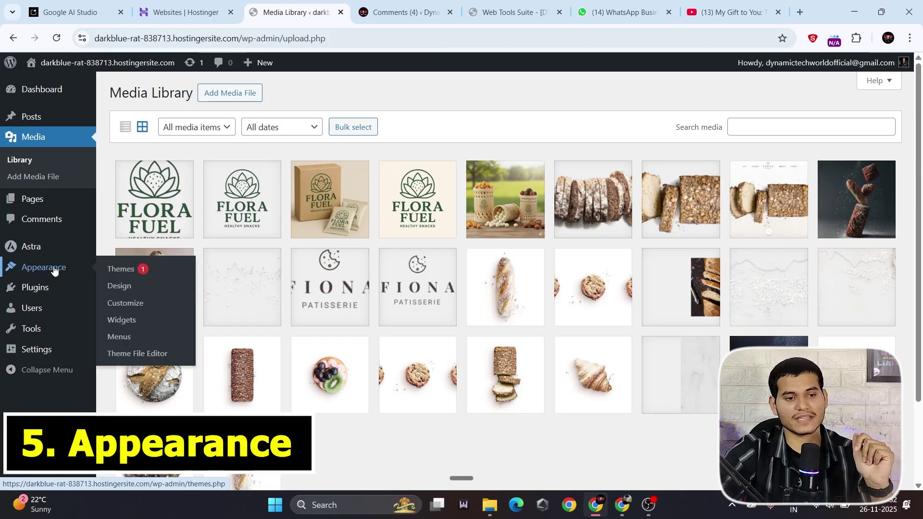
pyautogui.click(69, 264)
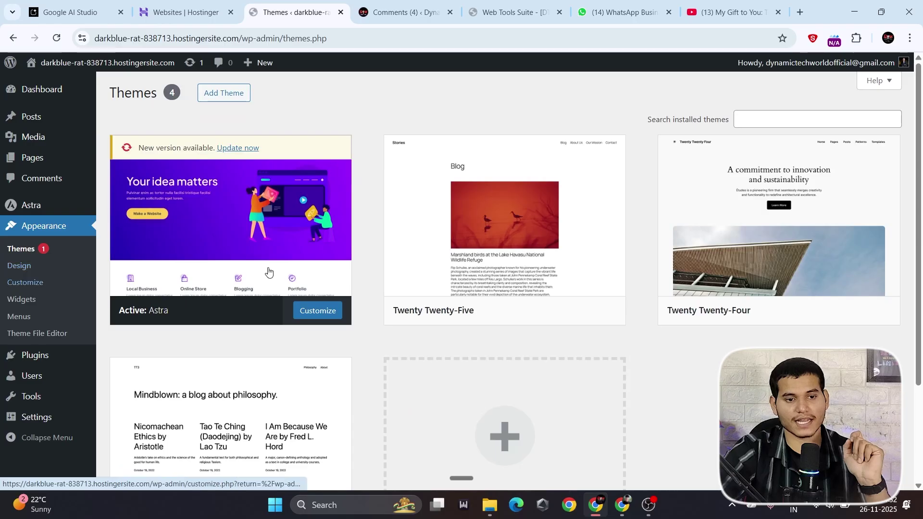
pyautogui.scroll(-2, 489, 214)
pyautogui.scroll(1, 489, 214)
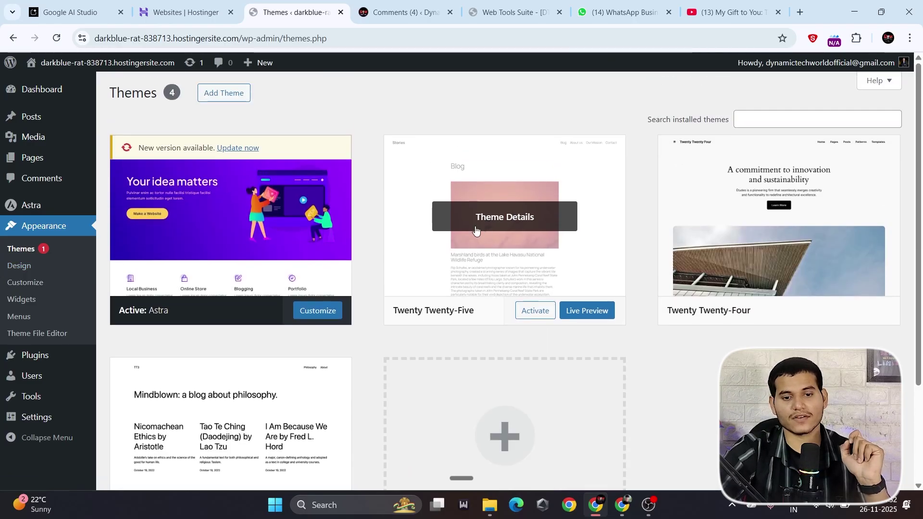
pyautogui.scroll(-1, 496, 215)
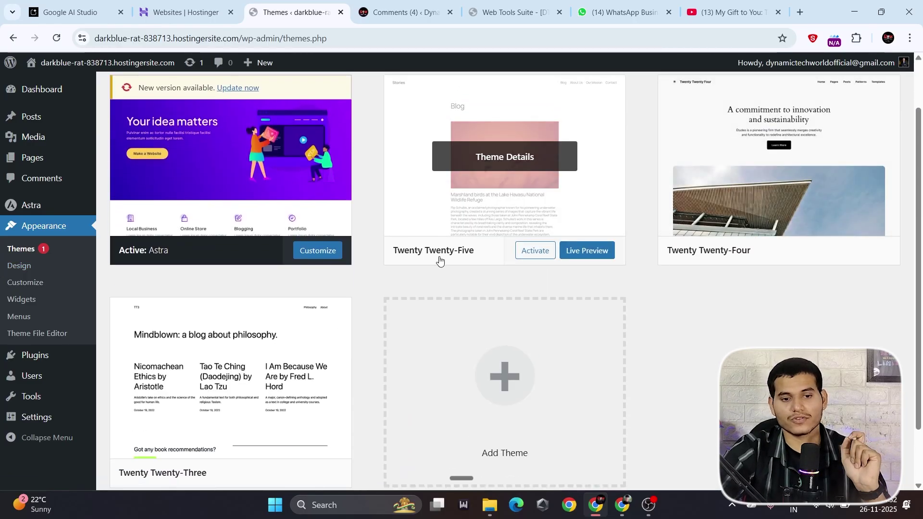
pyautogui.scroll(-2, 230, 396)
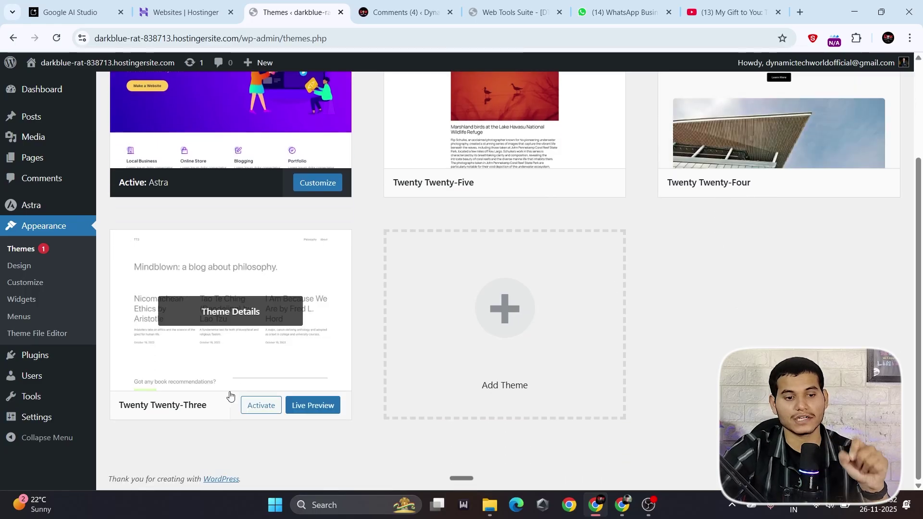
pyautogui.scroll(3, 186, 417)
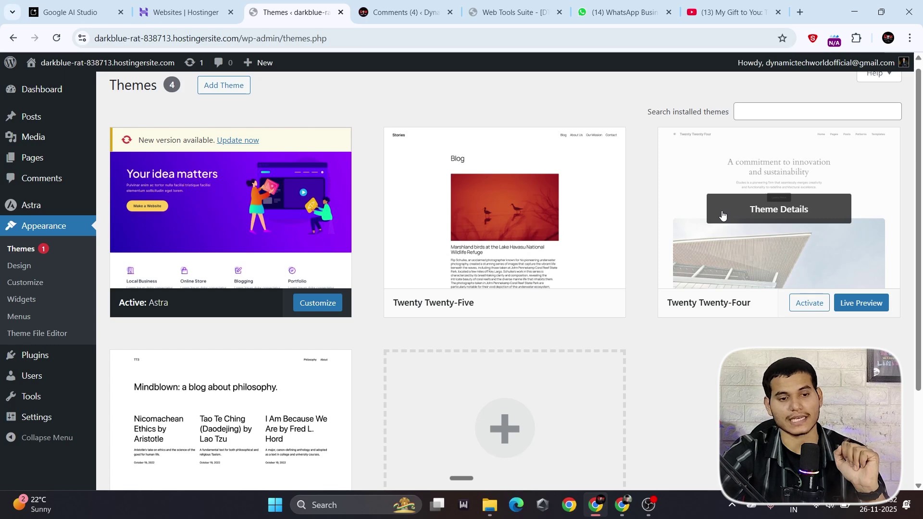
pyautogui.scroll(1, 232, 229)
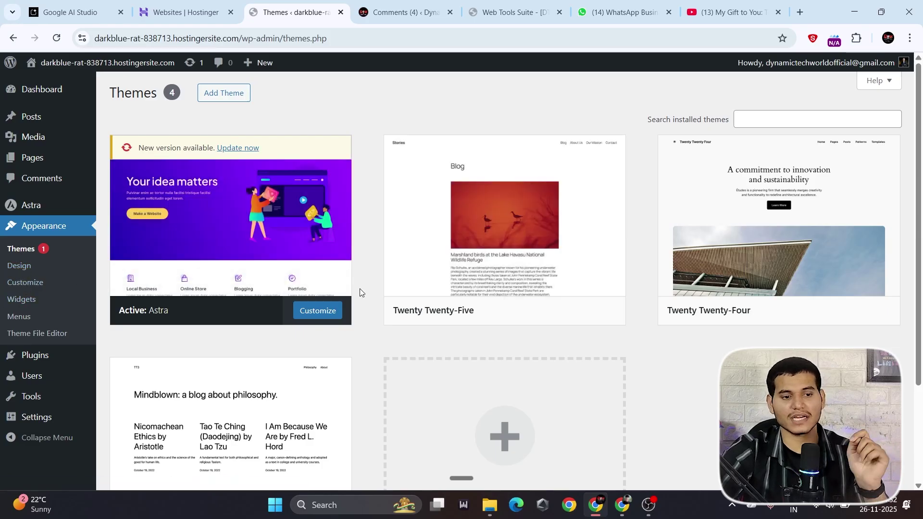
pyautogui.scroll(-1, 354, 286)
# Open the installed plugins list and look over the options offered under Users, Tools and Settings.
pyautogui.moveTo(43, 356)
pyautogui.click(44, 359)
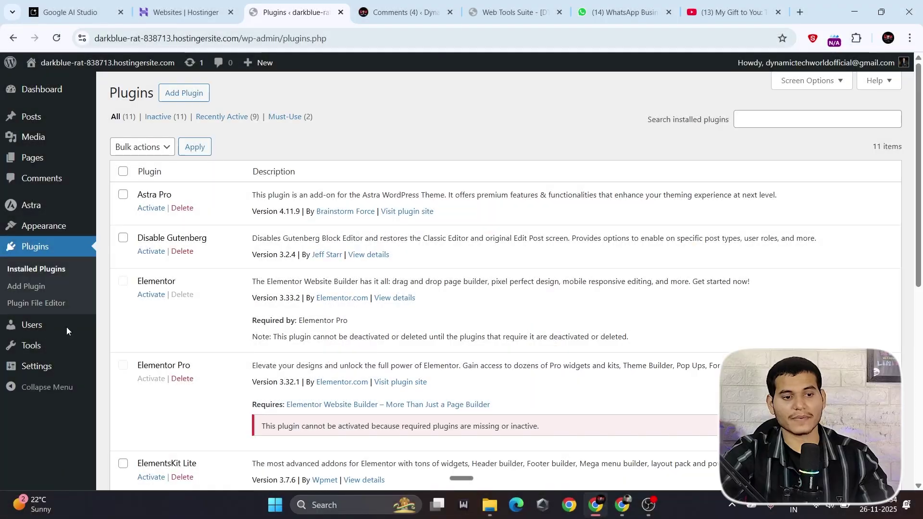
pyautogui.moveTo(9, 323)
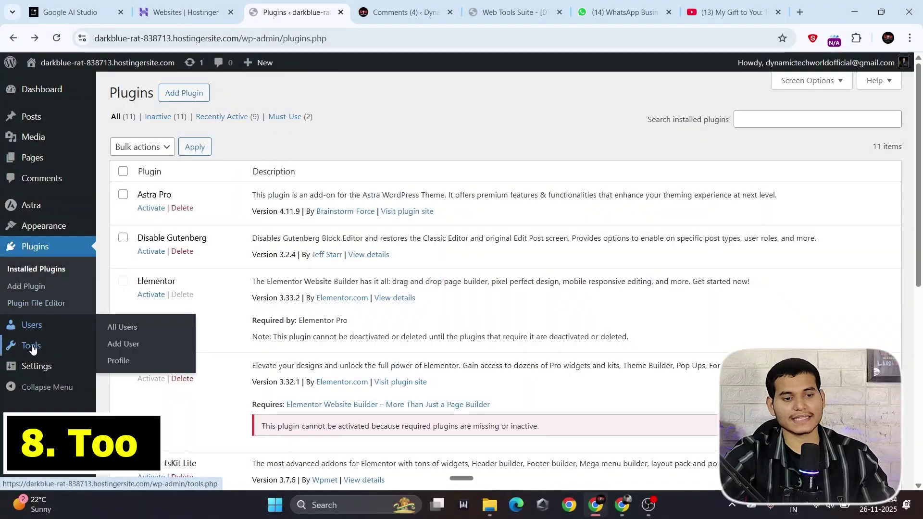
pyautogui.moveTo(32, 349)
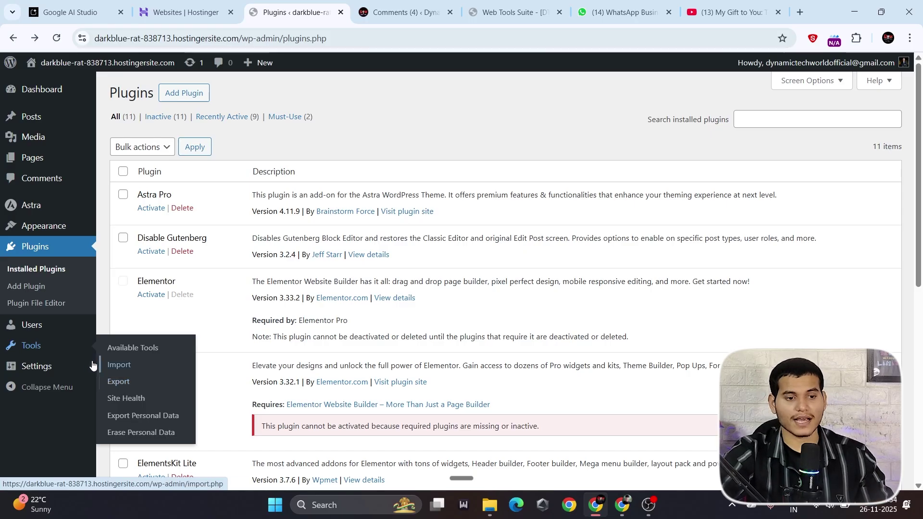
pyautogui.moveTo(72, 375)
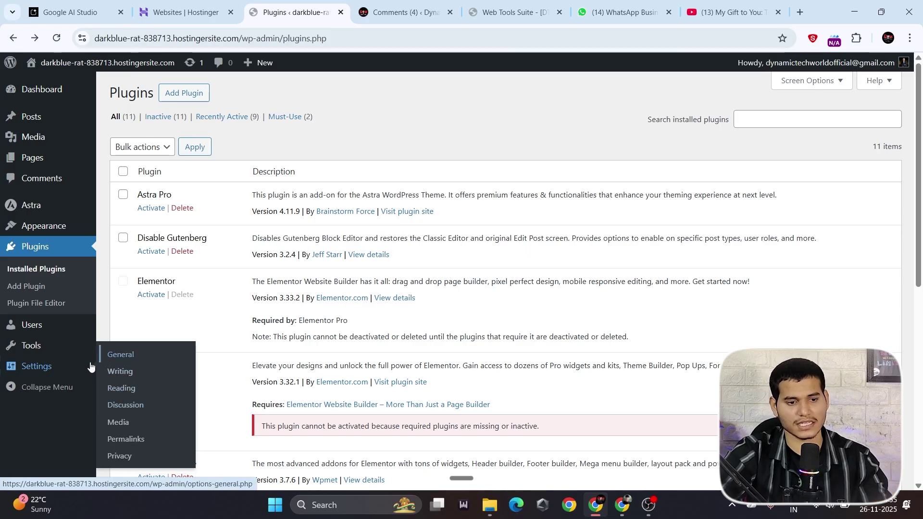
# In the General settings, set the site title to Dynamic Tech World and the tagline to Digital Marketing Agency.
pyautogui.click(46, 369)
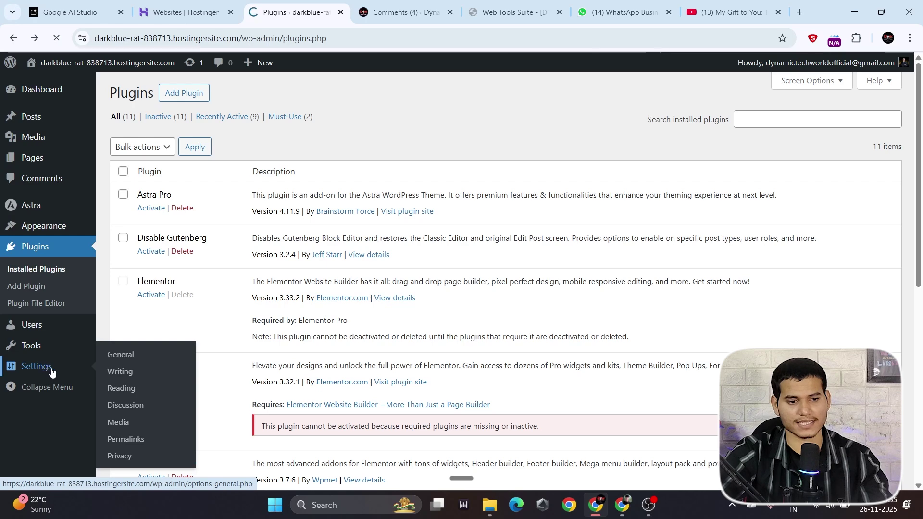
pyautogui.scroll(-1, 28, 323)
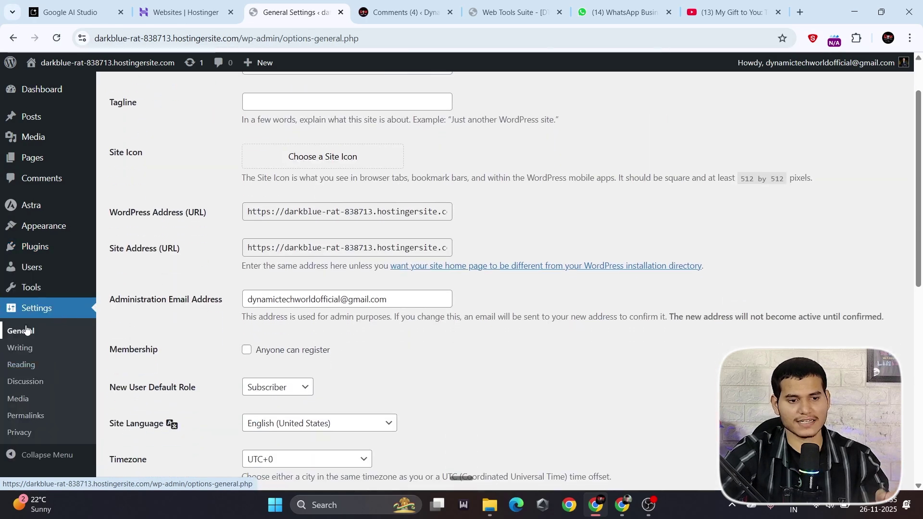
pyautogui.scroll(1, 196, 156)
pyautogui.scroll(1, 197, 157)
pyautogui.tripleClick(148, 128)
pyautogui.click(127, 163)
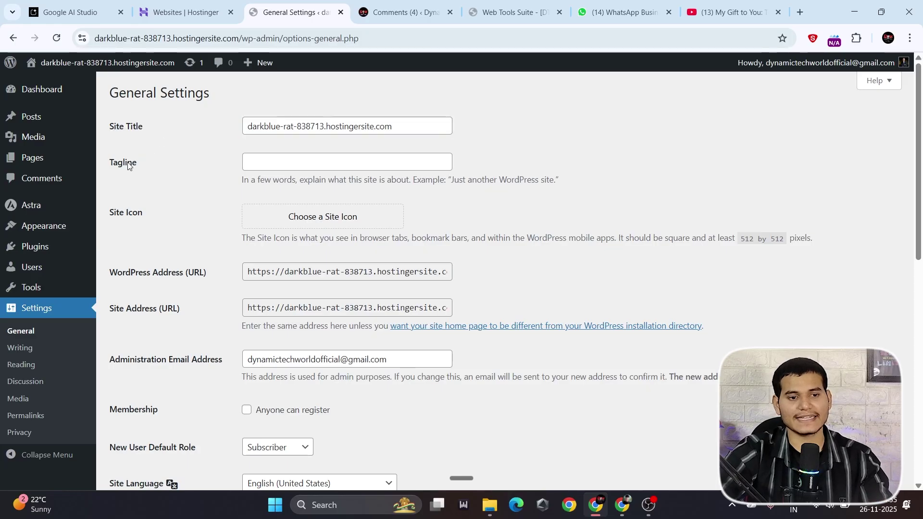
pyautogui.moveTo(409, 126); pyautogui.dragTo(204, 131)
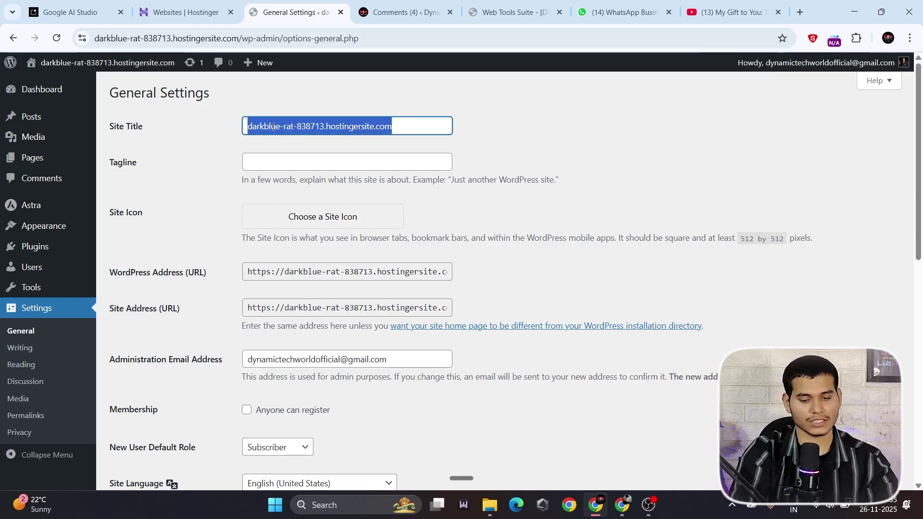
pyautogui.write('Dynamic Tech World')
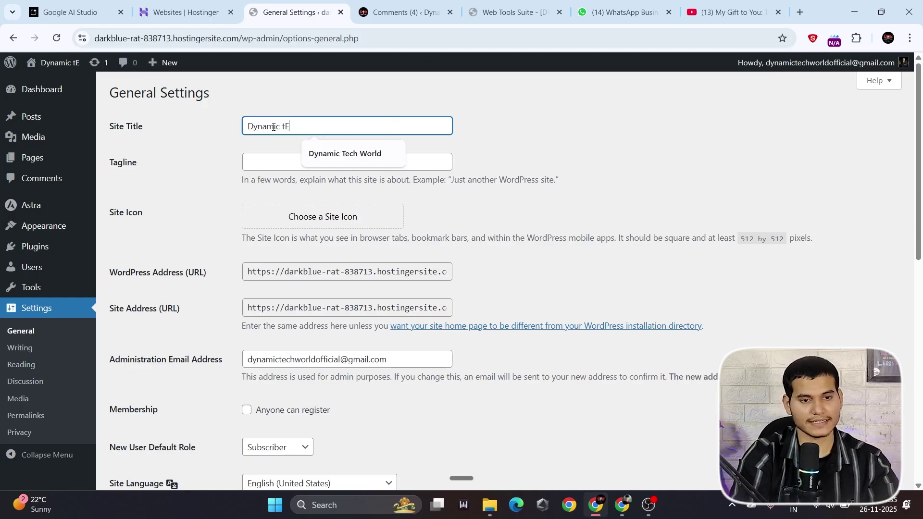
pyautogui.click(260, 163)
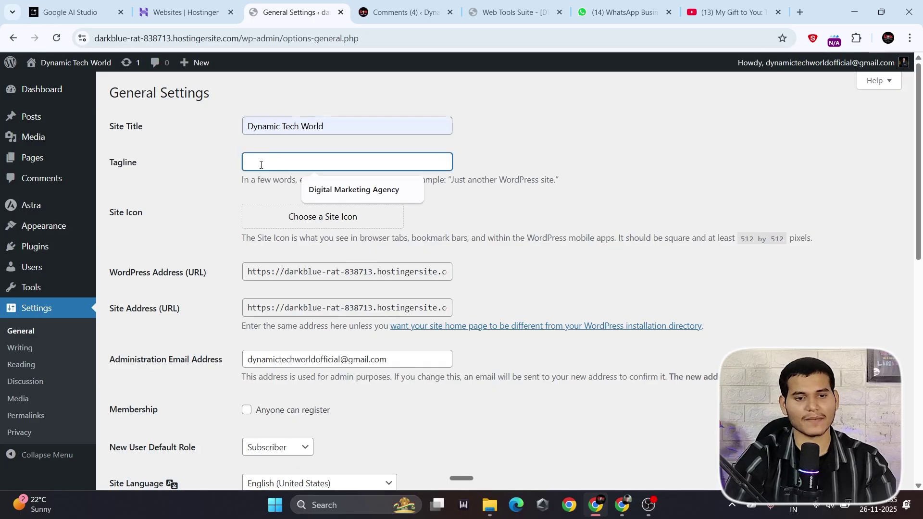
pyautogui.click(330, 190)
# Examine the site icon's size requirement, the WordPress and site address fields, and the administration email field.
pyautogui.scroll(-1, 387, 159)
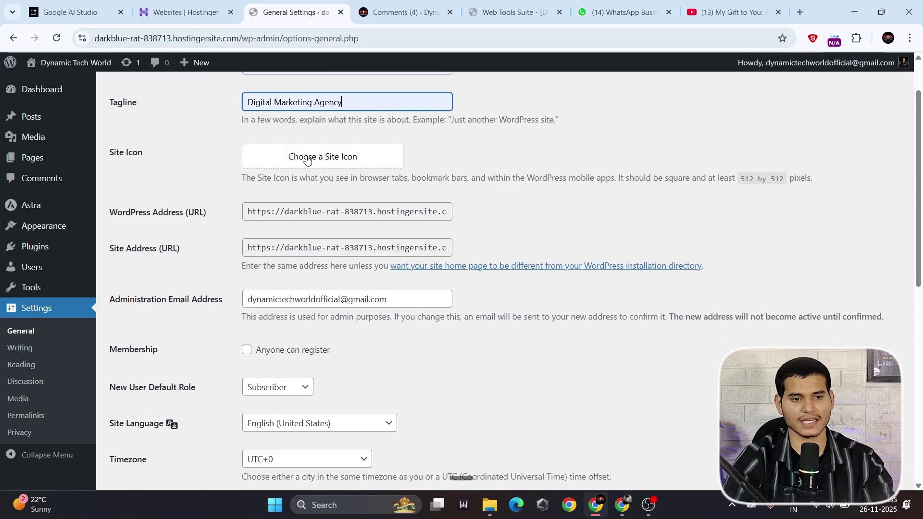
pyautogui.click(149, 152)
pyautogui.moveTo(149, 152); pyautogui.dragTo(129, 163)
pyautogui.click(140, 167)
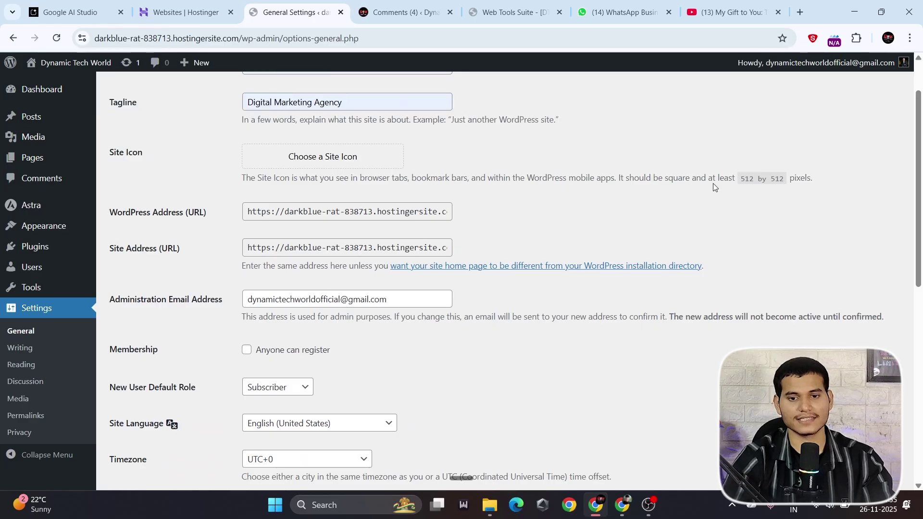
pyautogui.moveTo(741, 178); pyautogui.dragTo(783, 179)
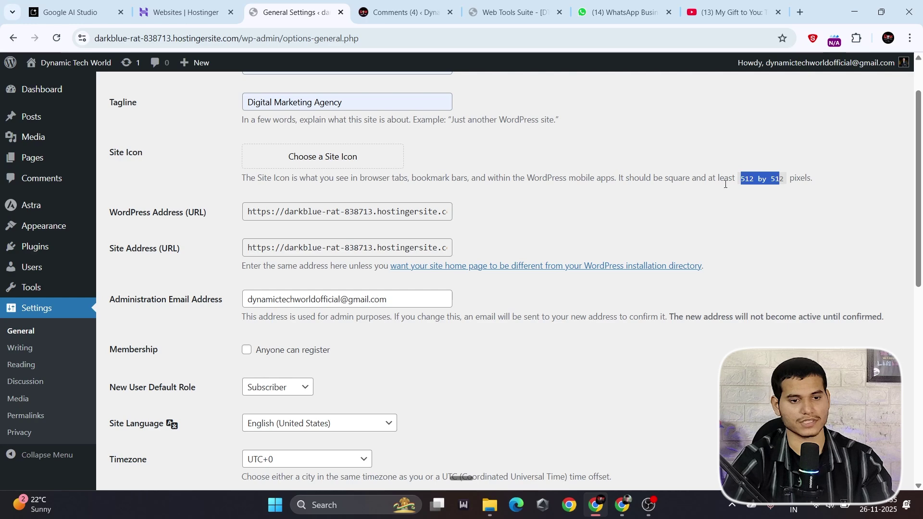
pyautogui.click(347, 212)
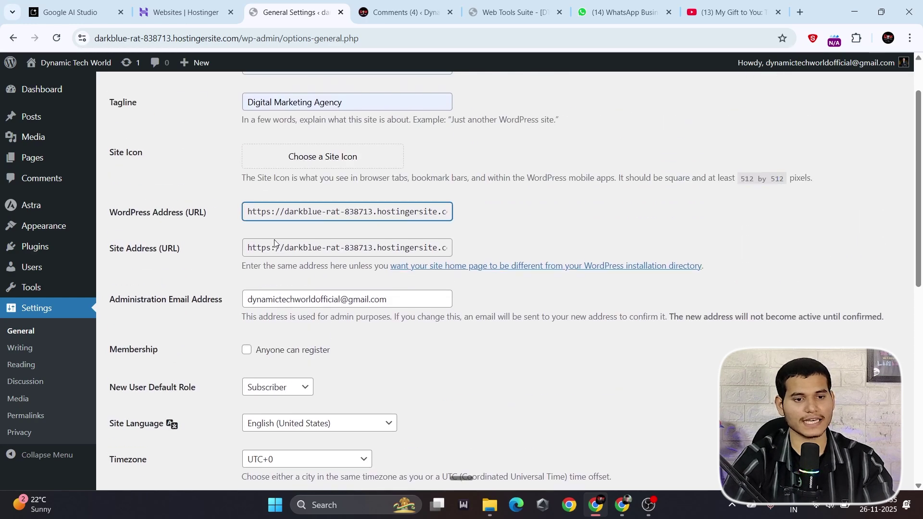
pyautogui.hotkey('ctrl', 'a')
pyautogui.click(158, 248)
pyautogui.hotkey('ctrl', 'a')
pyautogui.scroll(-1, 210, 250)
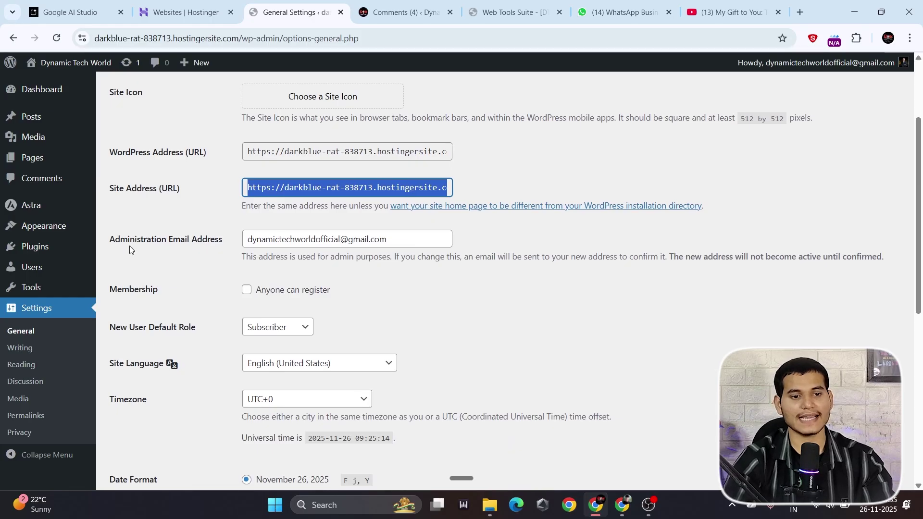
pyautogui.click(397, 245)
pyautogui.scroll(-2, 396, 244)
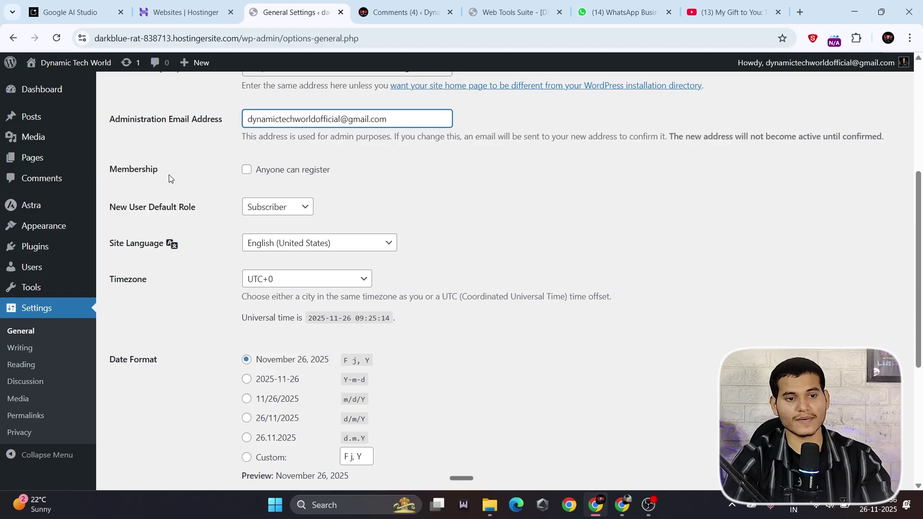
# Allow anyone to register and choose Subscriber as the new user default role.
pyautogui.doubleClick(153, 171)
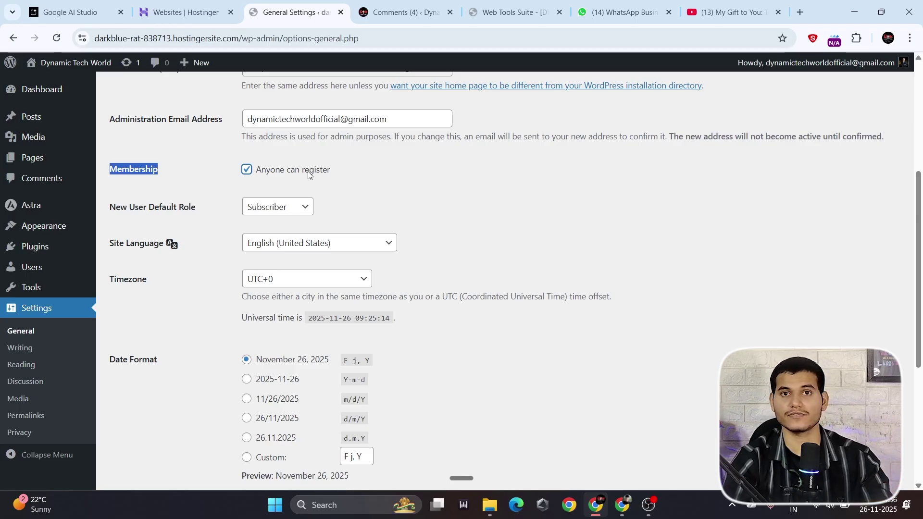
pyautogui.click(124, 213)
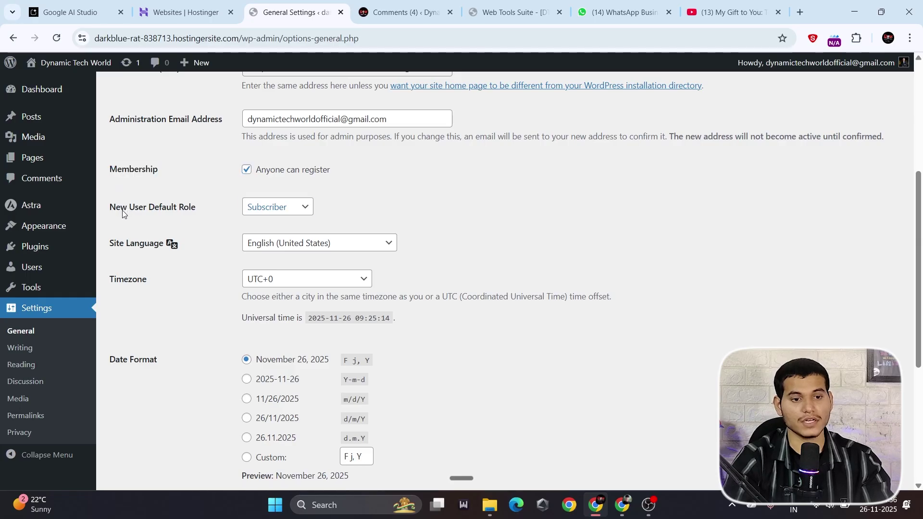
pyautogui.click(261, 212)
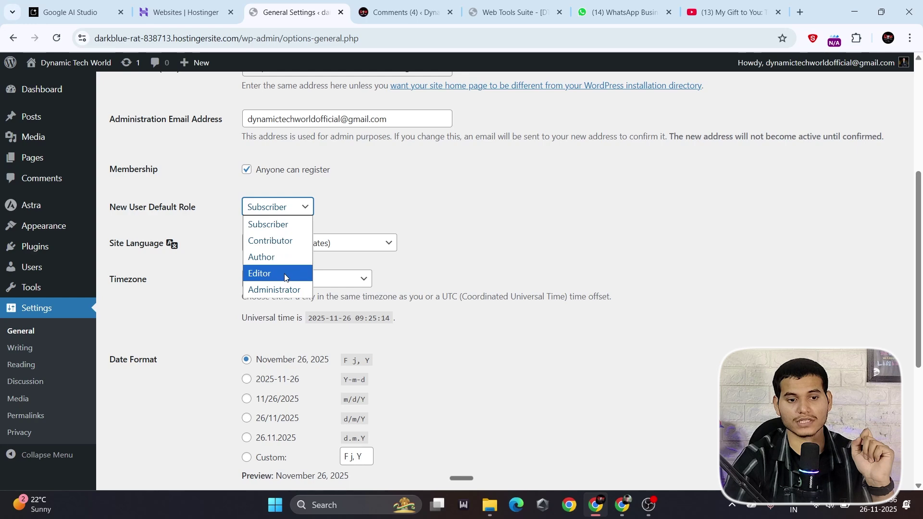
pyautogui.click(276, 225)
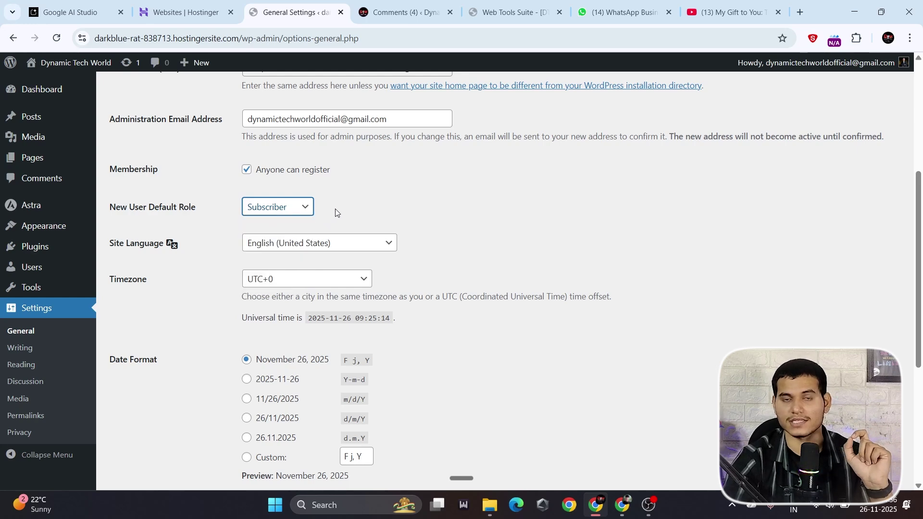
# Check the available site languages and set the timezone to UTC+6:30.
pyautogui.scroll(-1, 336, 208)
pyautogui.click(329, 189)
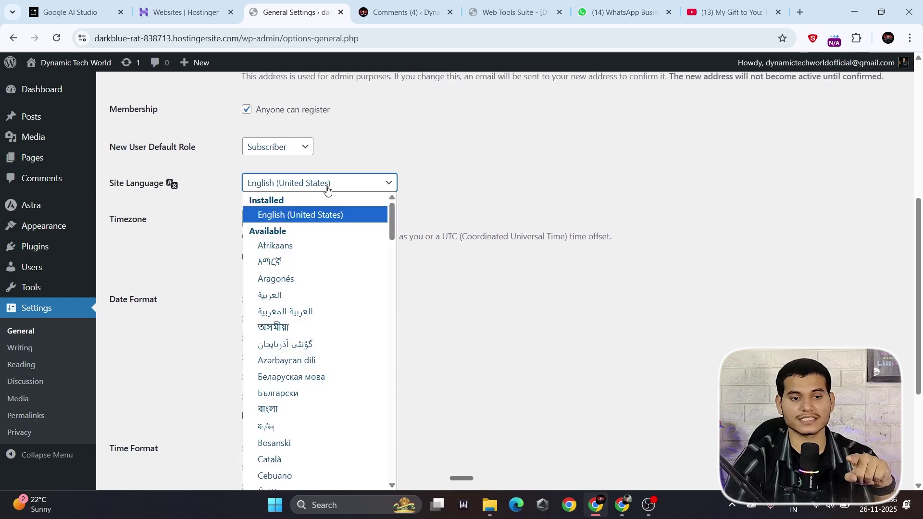
pyautogui.click(254, 188)
pyautogui.scroll(-1, 122, 232)
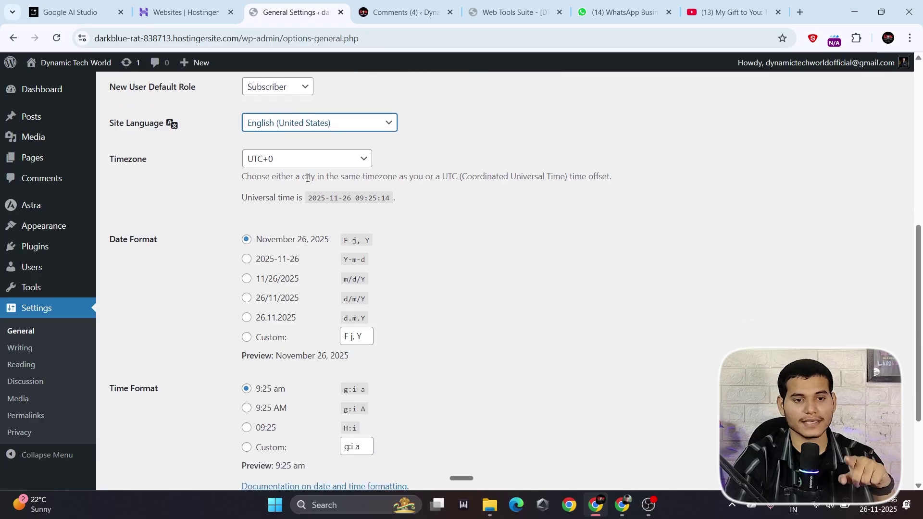
pyautogui.click(318, 166)
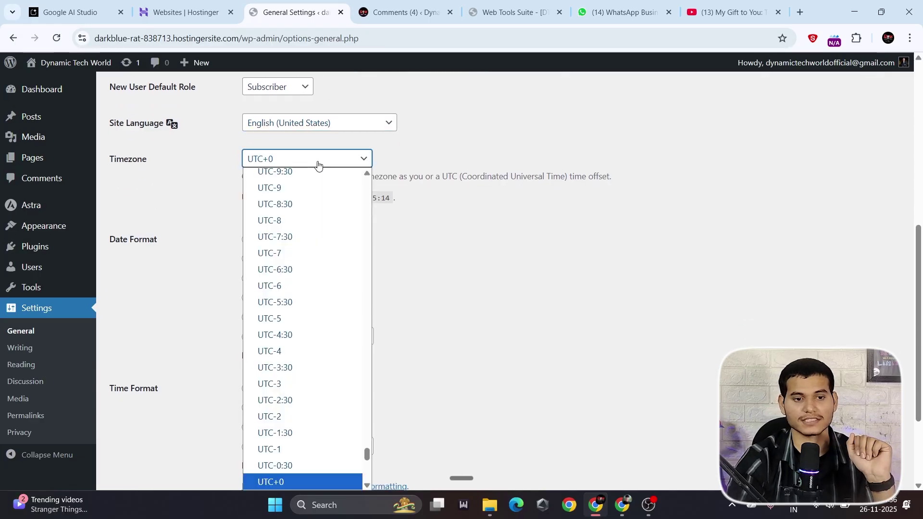
pyautogui.scroll(-5, 304, 238)
pyautogui.click(304, 236)
# Set the date format to d/m/Y and save the General settings.
pyautogui.scroll(-1, 184, 196)
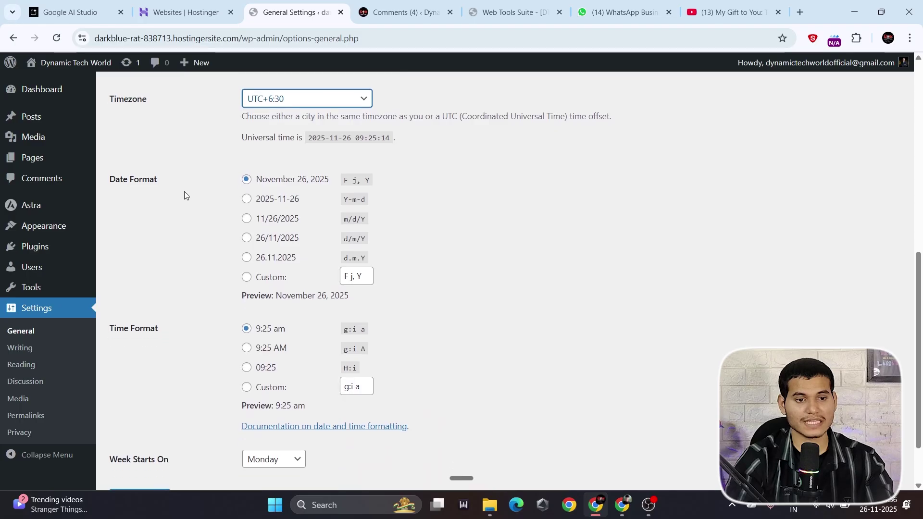
pyautogui.click(247, 239)
pyautogui.scroll(-1, 247, 240)
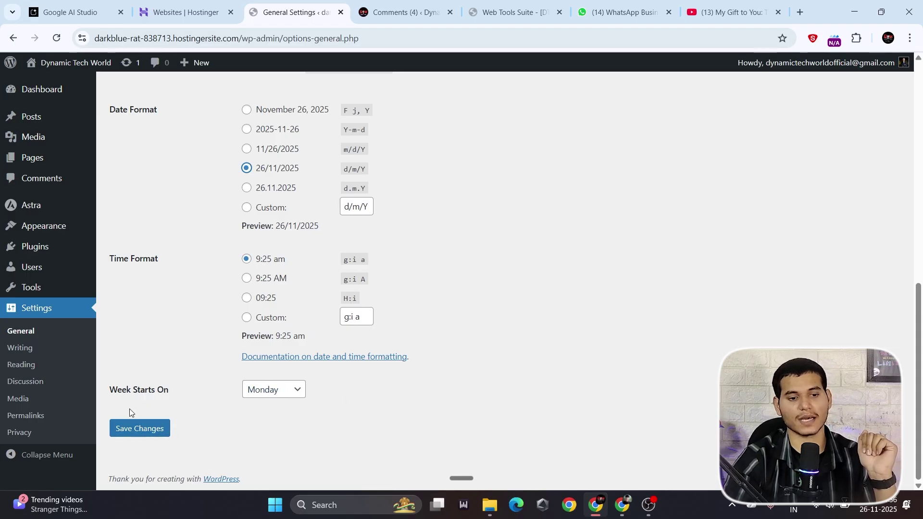
pyautogui.click(143, 430)
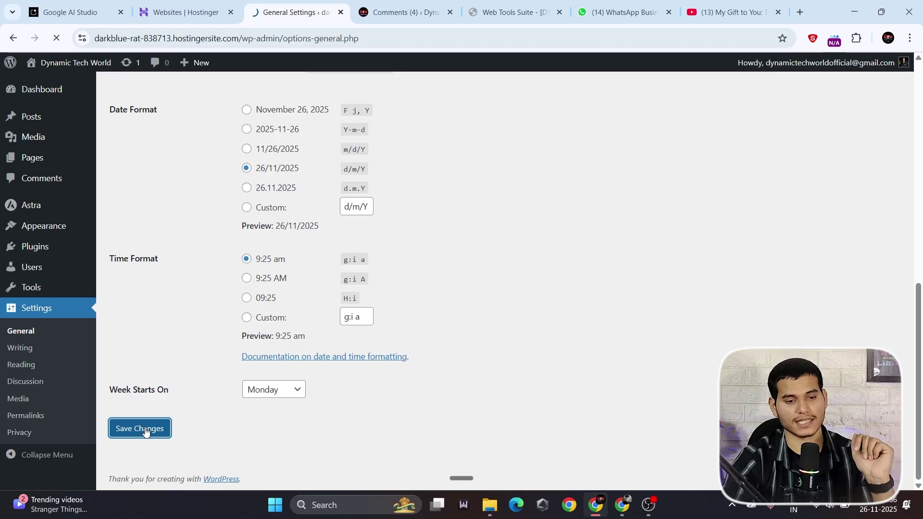
# Review the Writing settings, including the default post category and format, post via email, and update services.
pyautogui.click(21, 348)
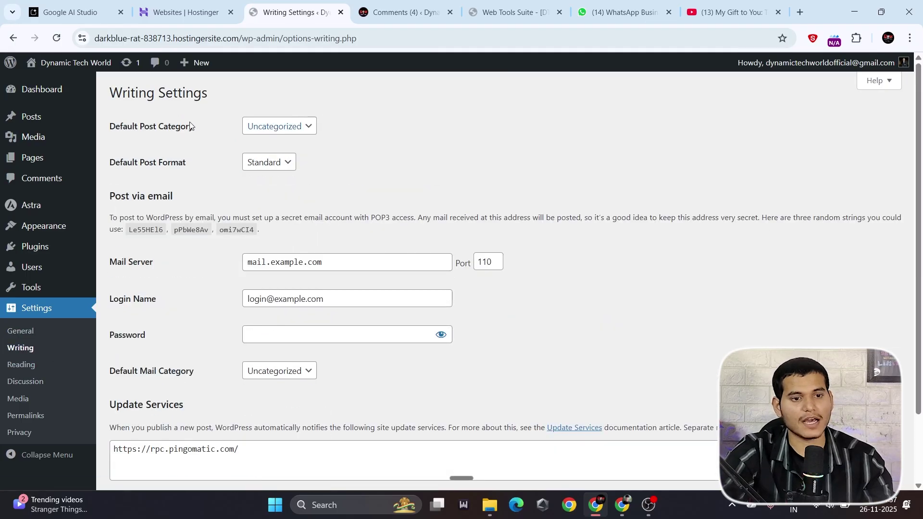
pyautogui.click(285, 135)
pyautogui.click(286, 138)
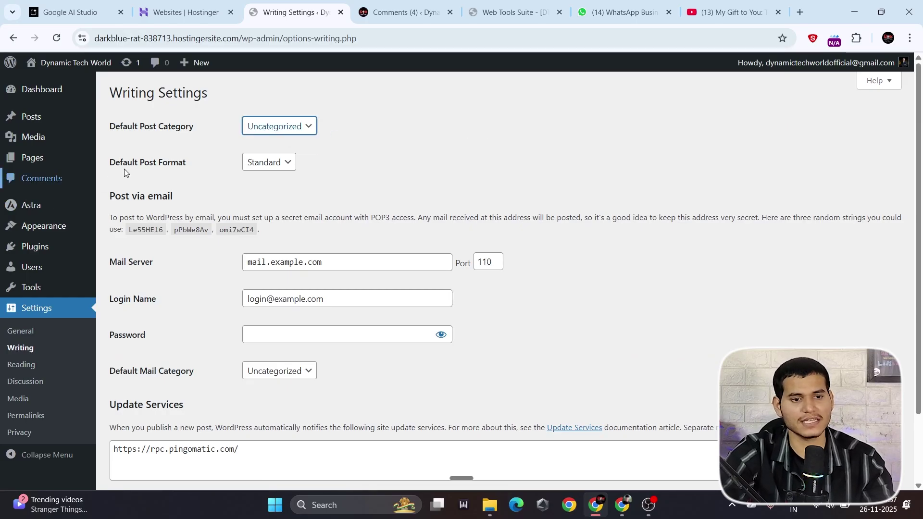
pyautogui.scroll(-1, 277, 191)
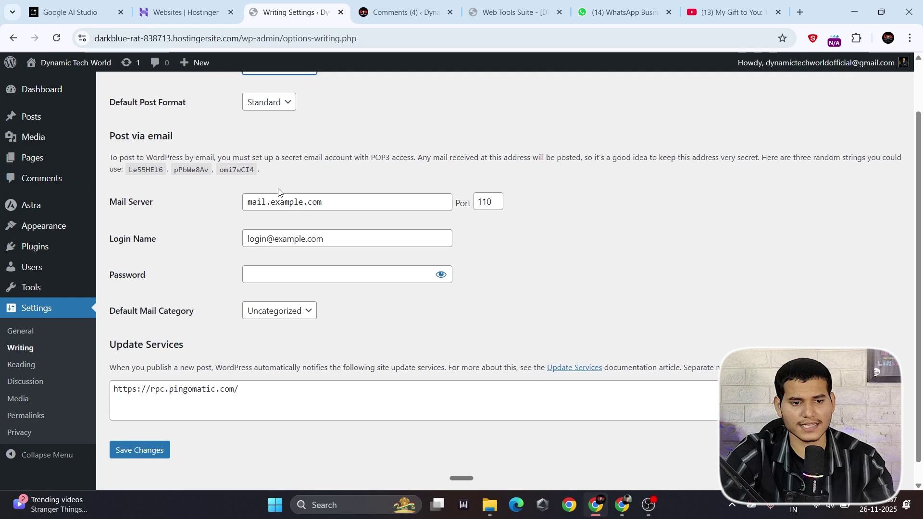
pyautogui.scroll(-1, 195, 200)
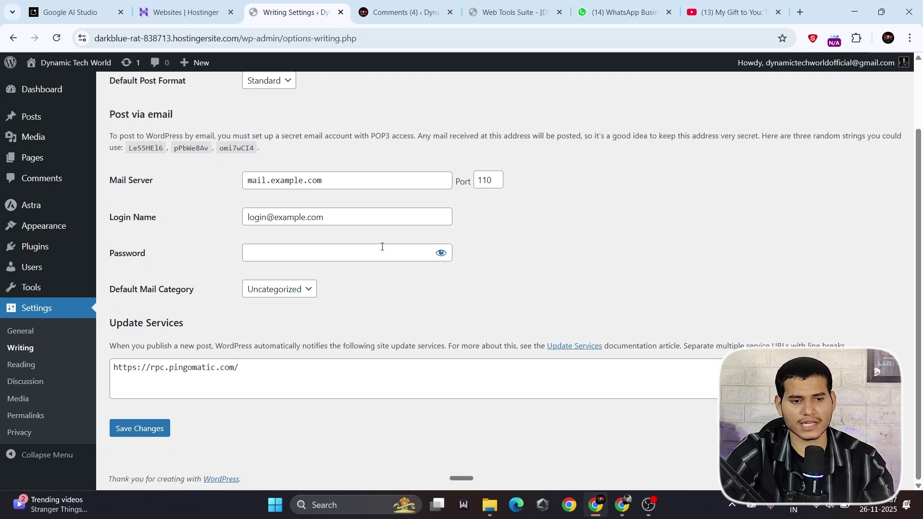
# In the Reading settings, try showing the latest posts on the homepage and switch back to a static page.
pyautogui.click(22, 368)
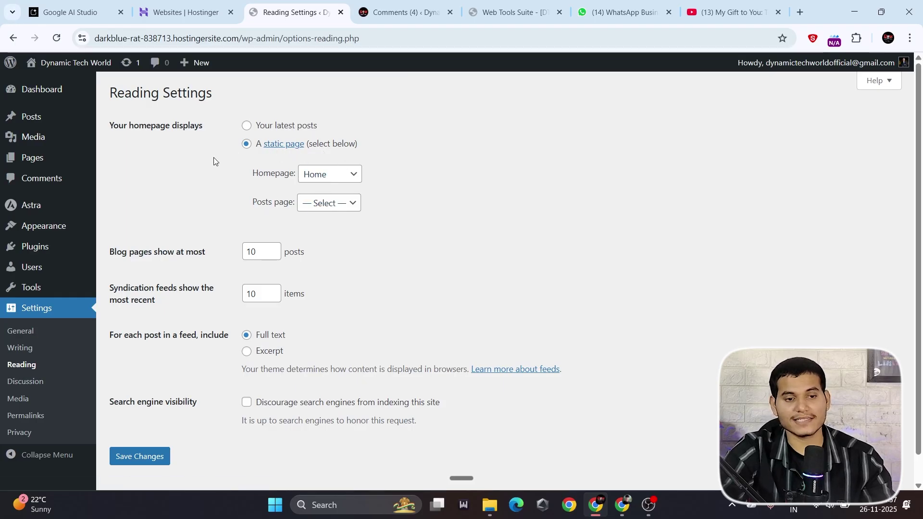
pyautogui.click(248, 127)
pyautogui.moveTo(260, 127); pyautogui.dragTo(350, 130)
pyautogui.click(352, 130)
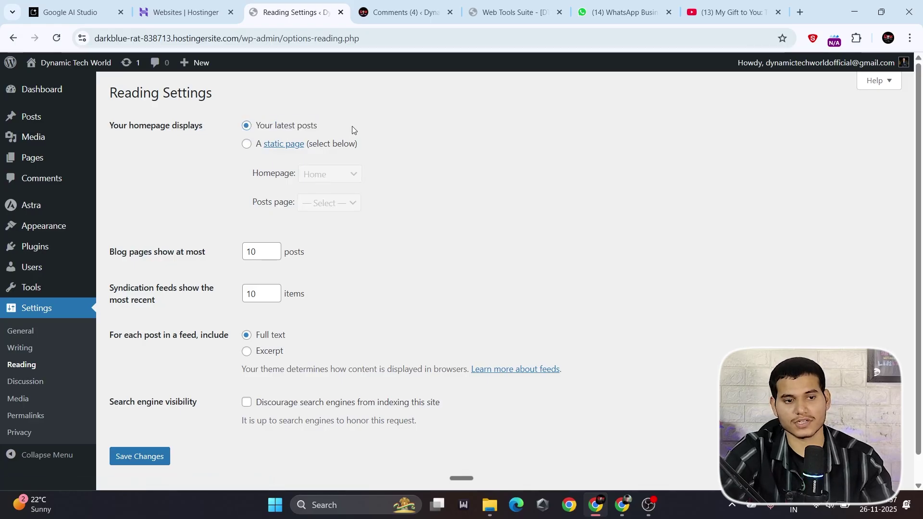
pyautogui.click(246, 144)
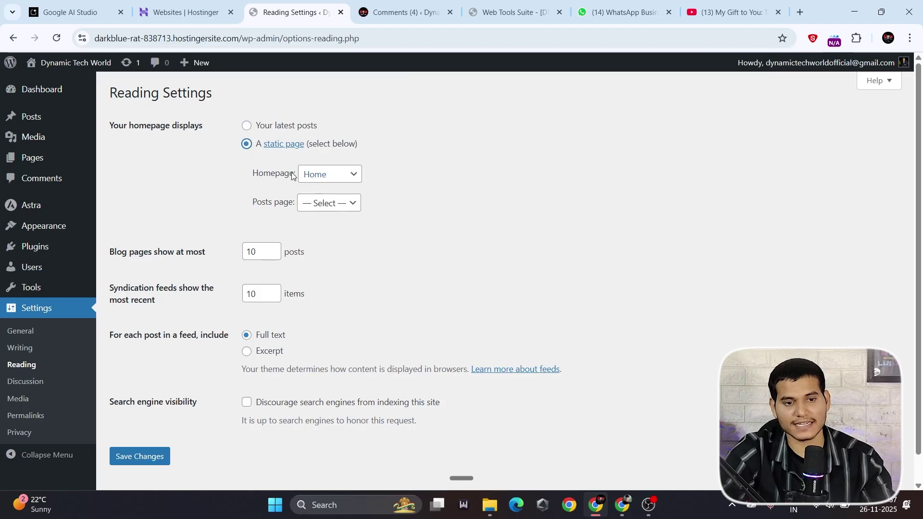
# Check which pages can be chosen as the static homepage and as the posts page.
pyautogui.click(331, 174)
pyautogui.click(319, 204)
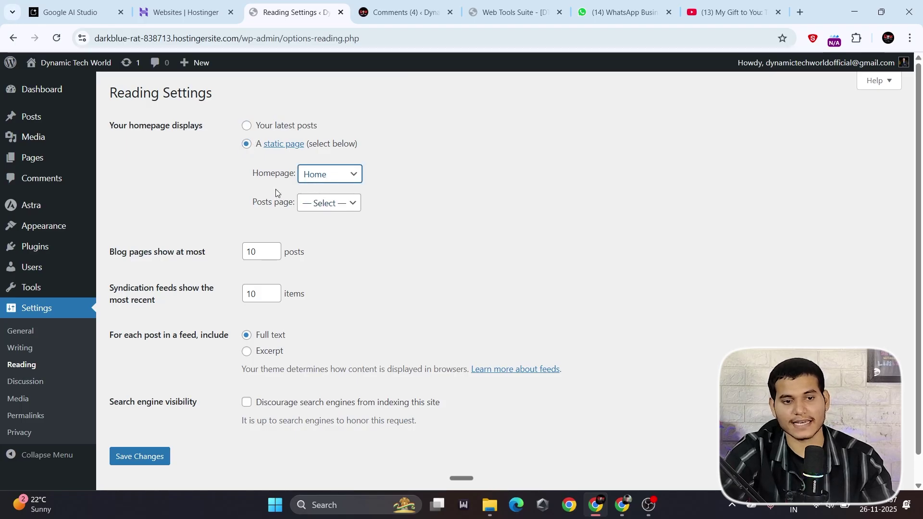
pyautogui.click(321, 203)
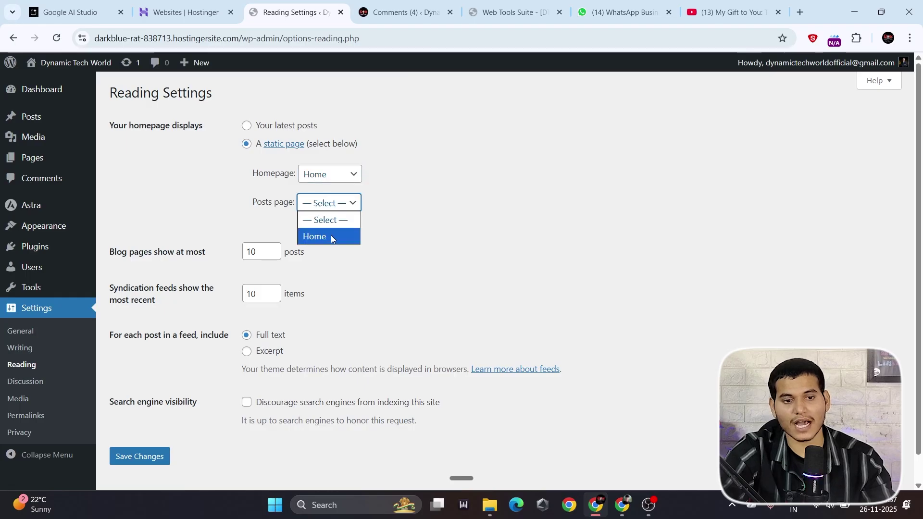
pyautogui.click(423, 220)
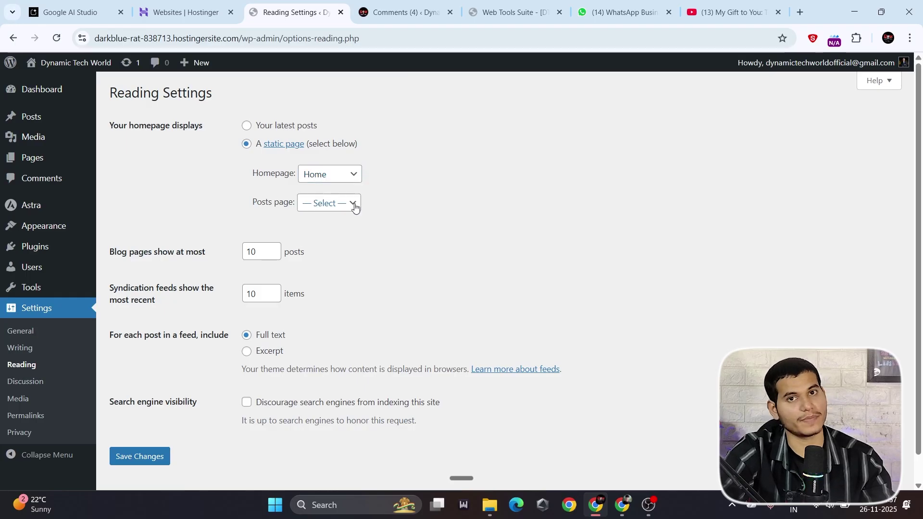
# Examine the Reading options for blog page limits, syndication feeds and search engine visibility.
pyautogui.scroll(-1, 202, 223)
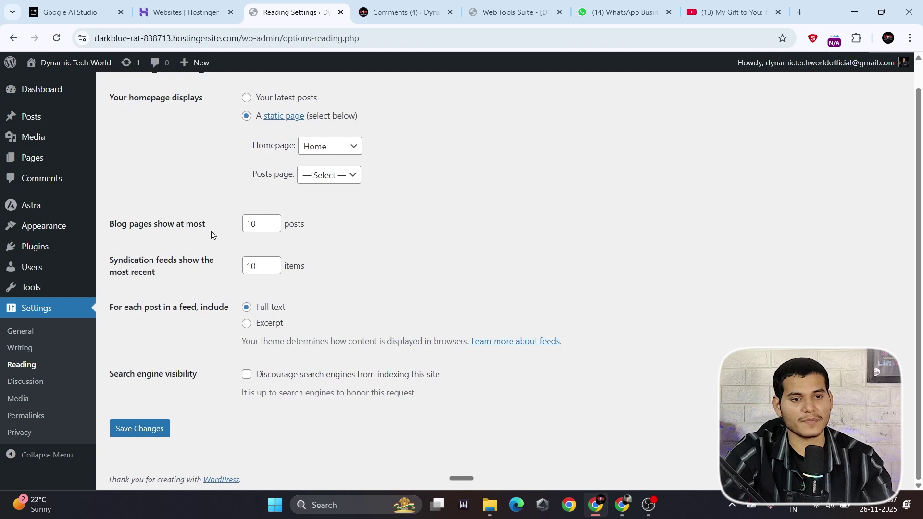
pyautogui.moveTo(110, 225); pyautogui.dragTo(182, 270)
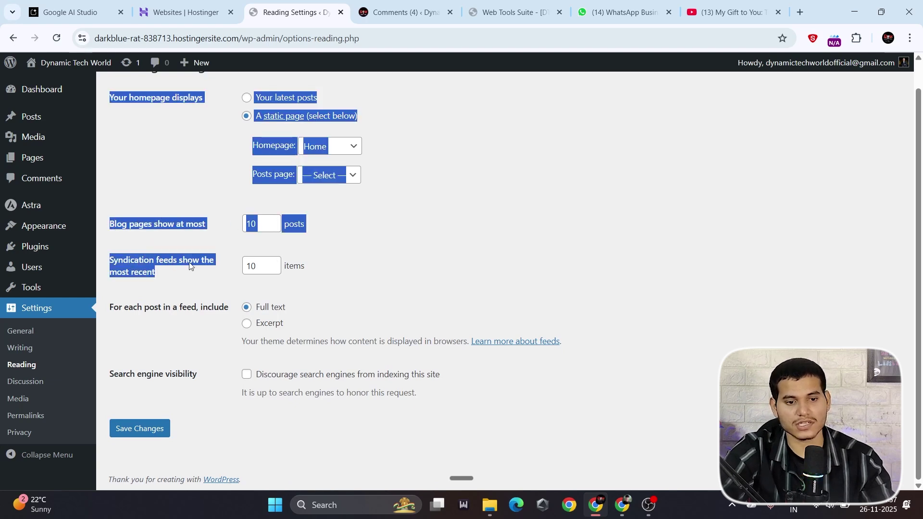
pyautogui.click(322, 234)
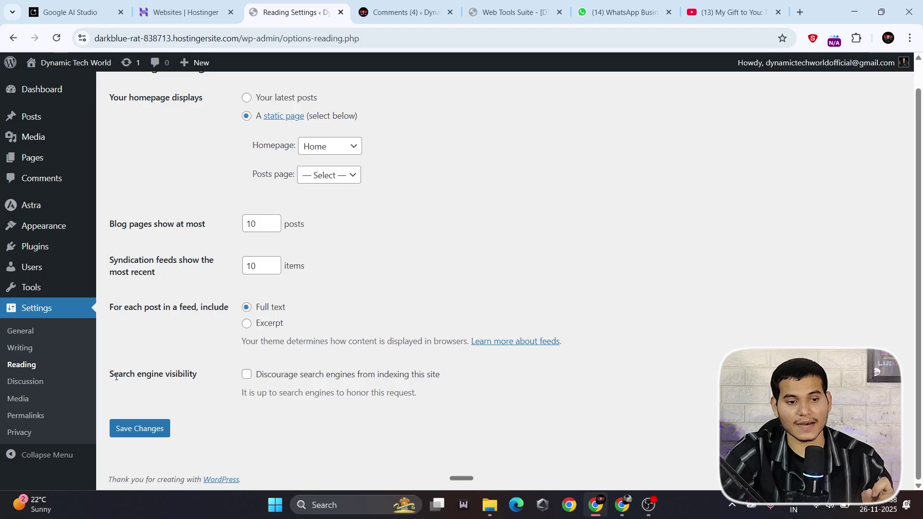
pyautogui.moveTo(113, 377); pyautogui.dragTo(180, 373)
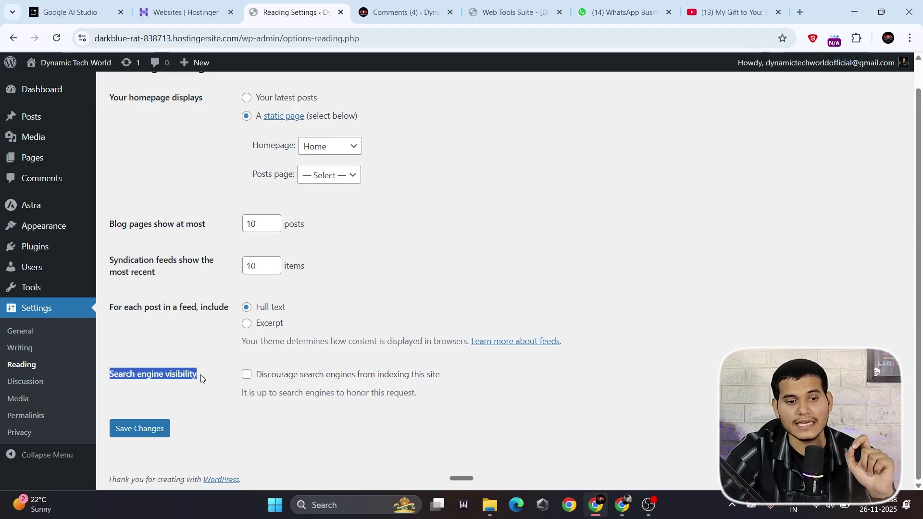
pyautogui.click(195, 375)
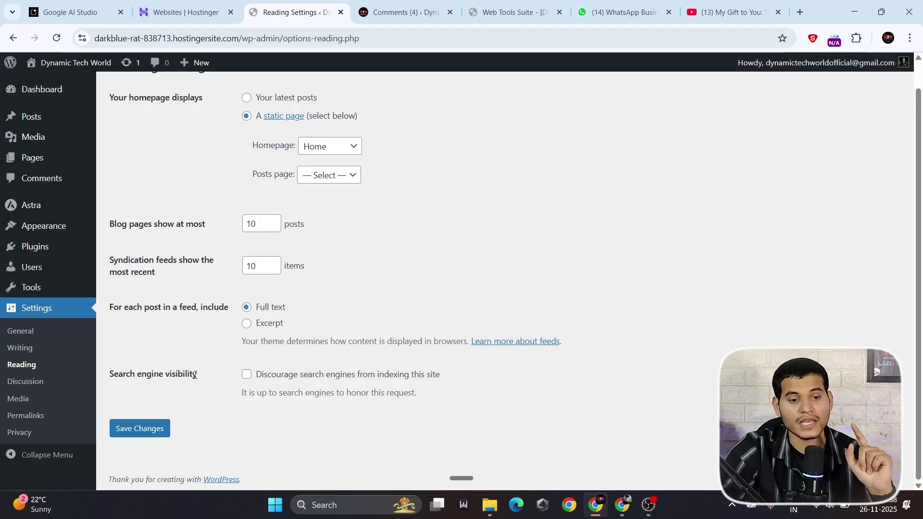
# Leave the option to discourage search engines from indexing the site unticked and save the Reading settings.
pyautogui.click(248, 376)
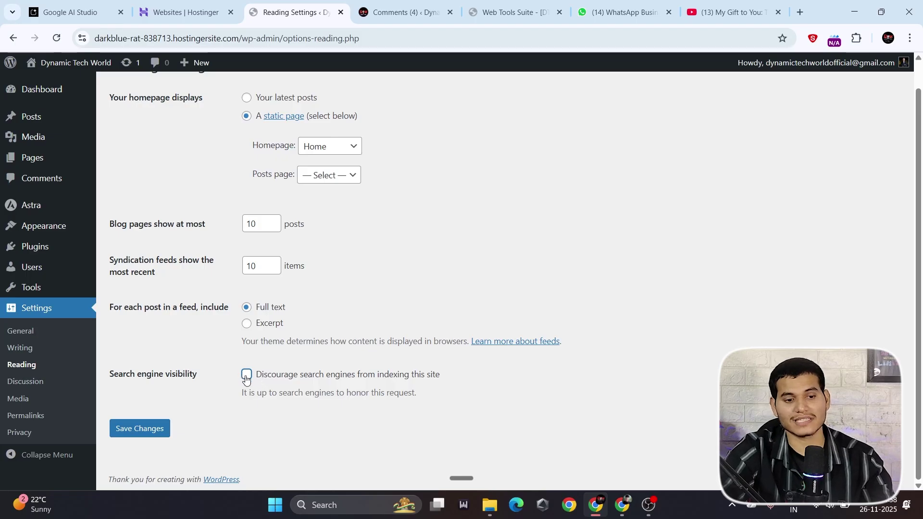
pyautogui.click(139, 434)
pyautogui.scroll(-1, 43, 391)
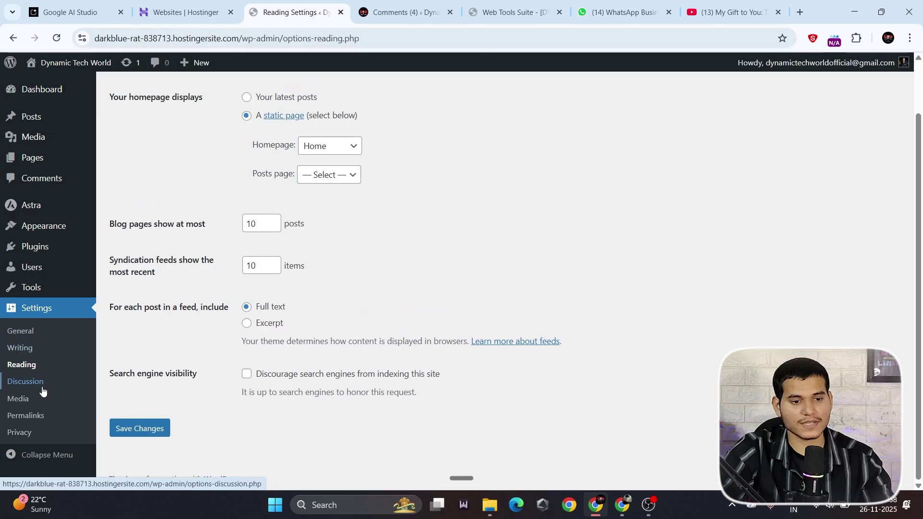
# Examine the Discussion settings, from the default post and comment options through email notifications, comment moderation and disallowed comment keys.
pyautogui.click(34, 383)
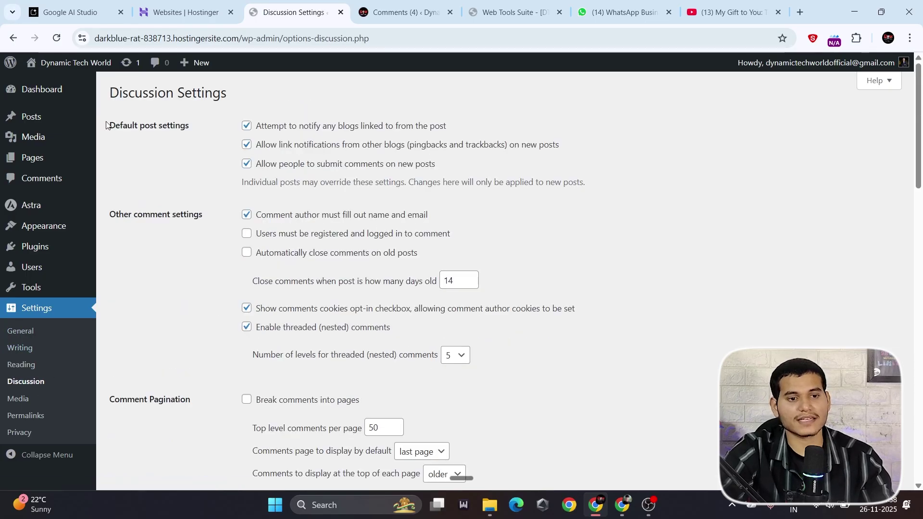
pyautogui.scroll(-1, 240, 120)
pyautogui.scroll(1, 241, 231)
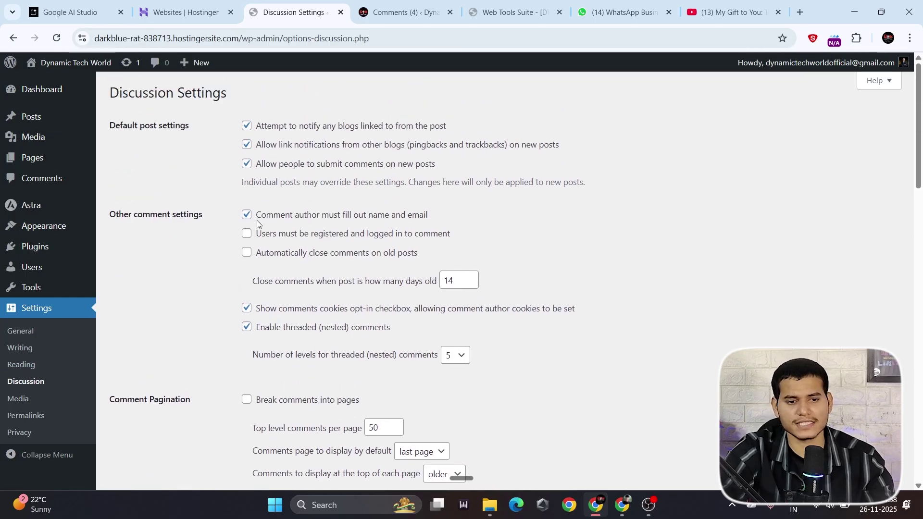
pyautogui.scroll(-2, 258, 221)
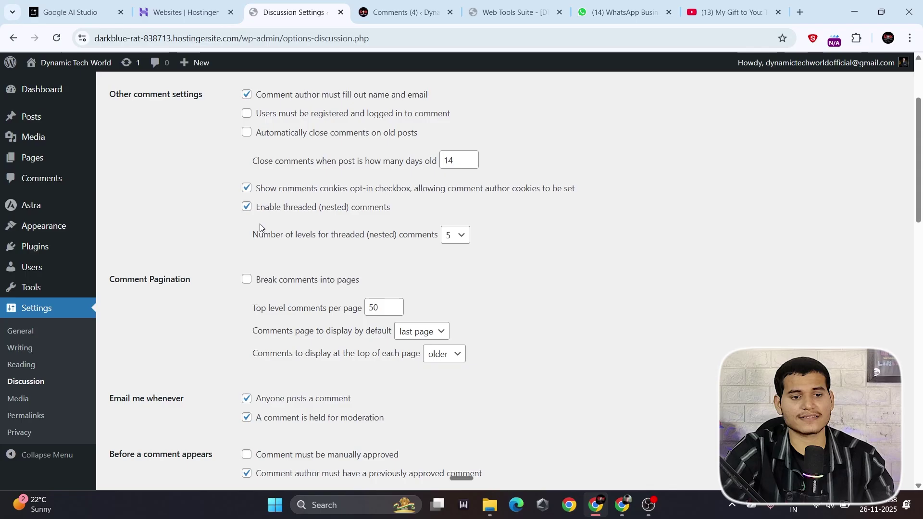
pyautogui.scroll(-2, 264, 250)
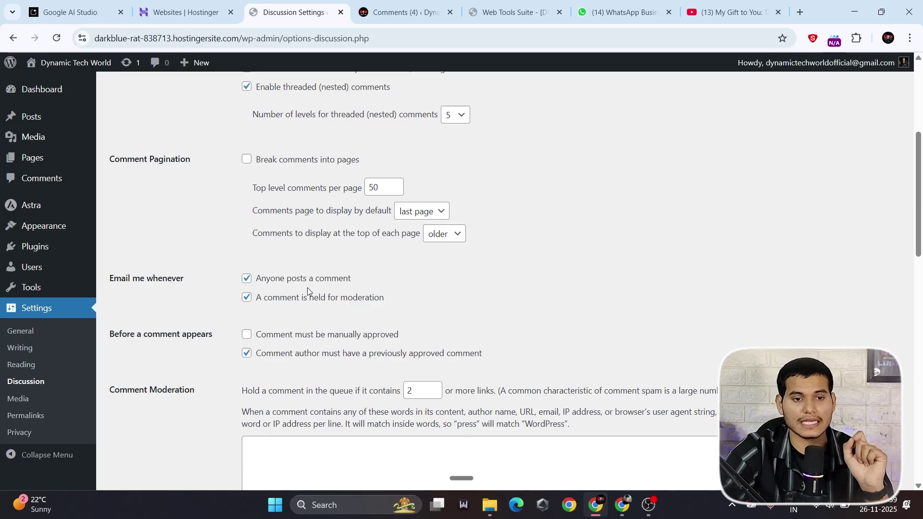
pyautogui.scroll(4, 308, 288)
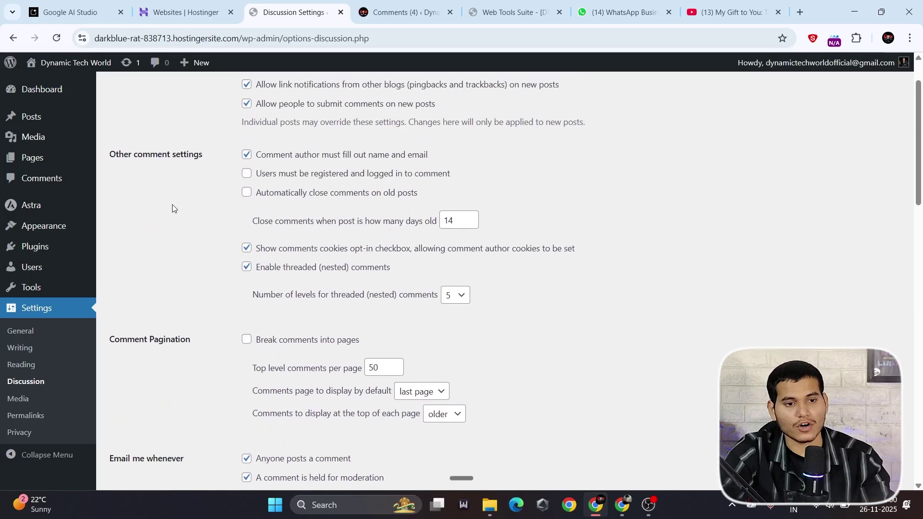
pyautogui.scroll(2, 111, 171)
pyautogui.moveTo(99, 215); pyautogui.dragTo(242, 208)
pyautogui.click(188, 219)
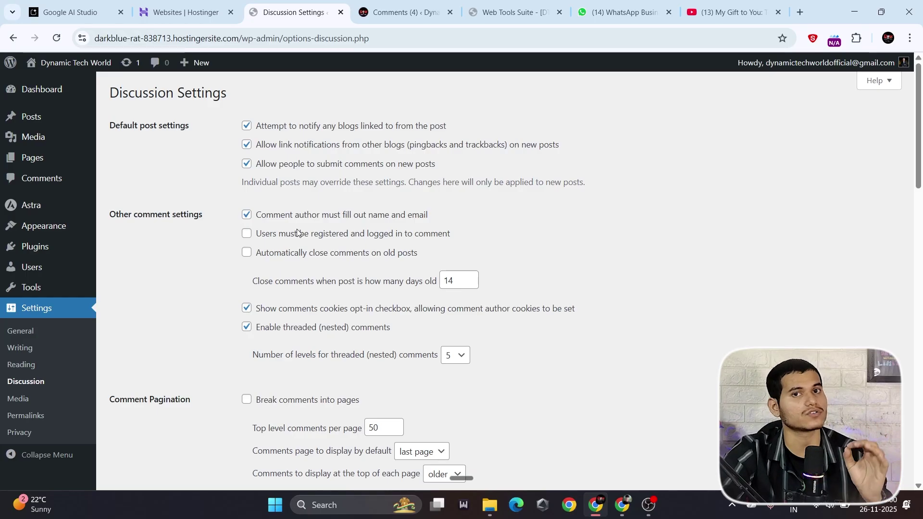
pyautogui.scroll(-7, 233, 217)
pyautogui.scroll(-5, 234, 217)
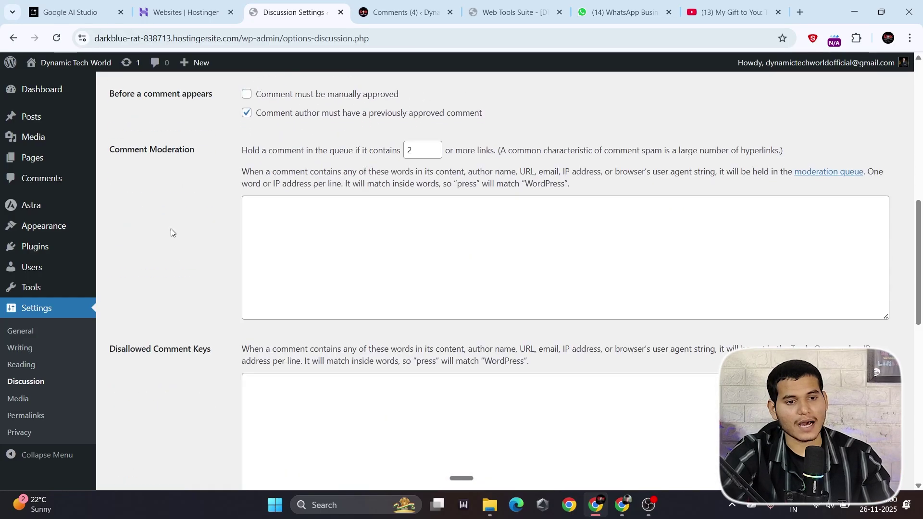
pyautogui.scroll(-2, 191, 227)
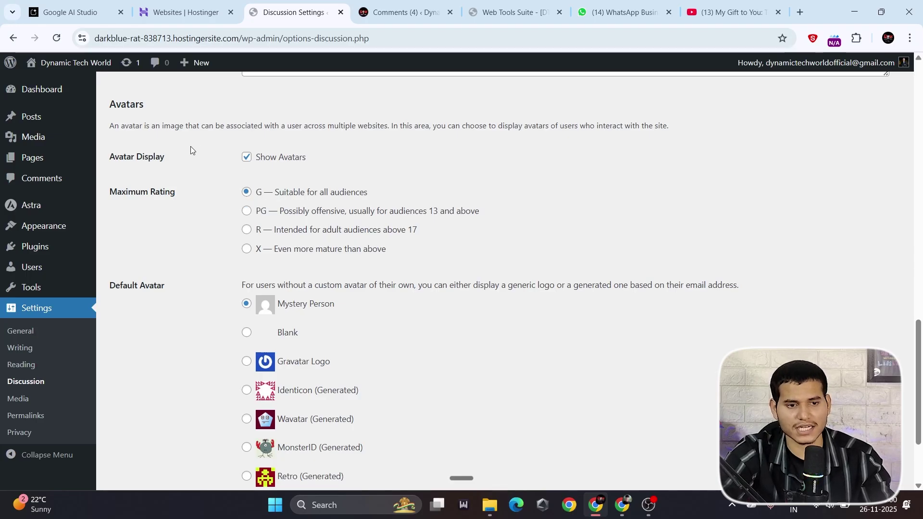
# Turn avatar display off and on again, and try the RoboHash and Blank default avatars before reselecting Mystery Person.
pyautogui.click(247, 157)
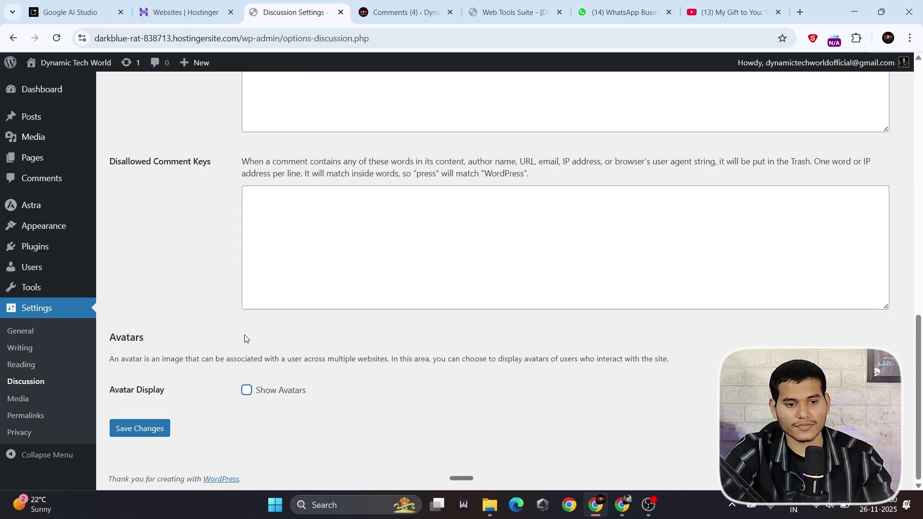
pyautogui.click(247, 390)
pyautogui.scroll(-5, 235, 269)
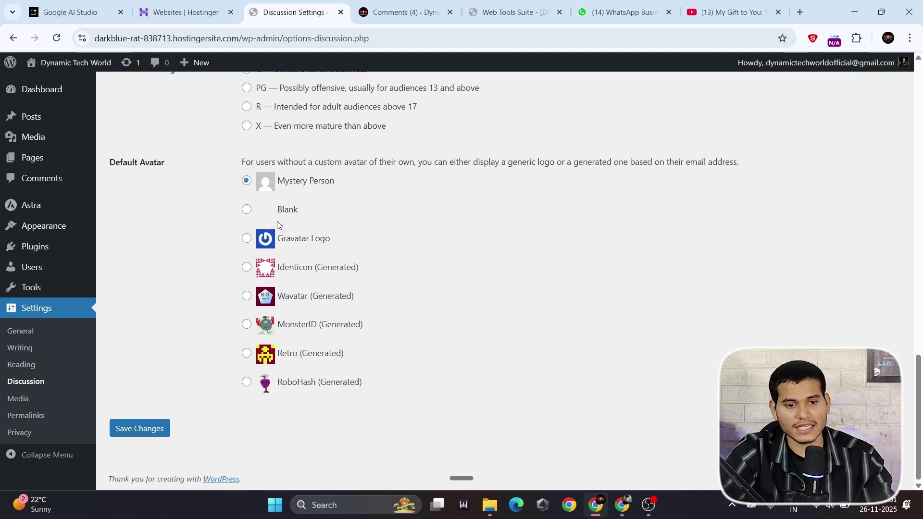
pyautogui.click(247, 382)
pyautogui.click(246, 210)
pyautogui.click(247, 181)
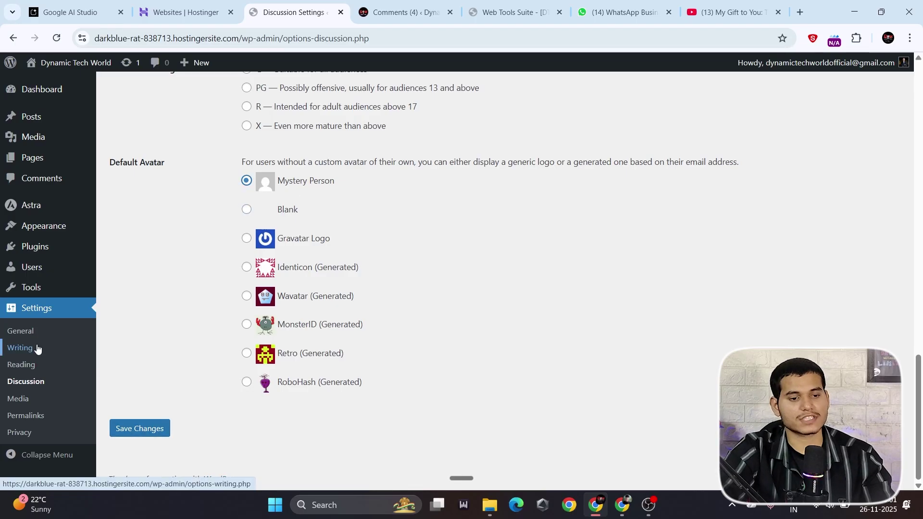
# Review the Media settings for thumbnail, medium and large image sizes and for organizing uploaded files.
pyautogui.click(35, 401)
pyautogui.moveTo(29, 146)
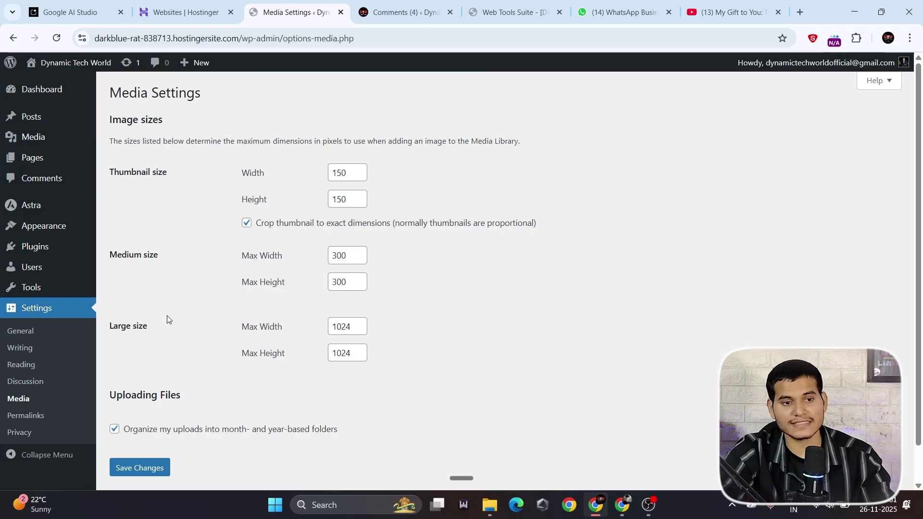
pyautogui.moveTo(118, 173); pyautogui.dragTo(173, 178)
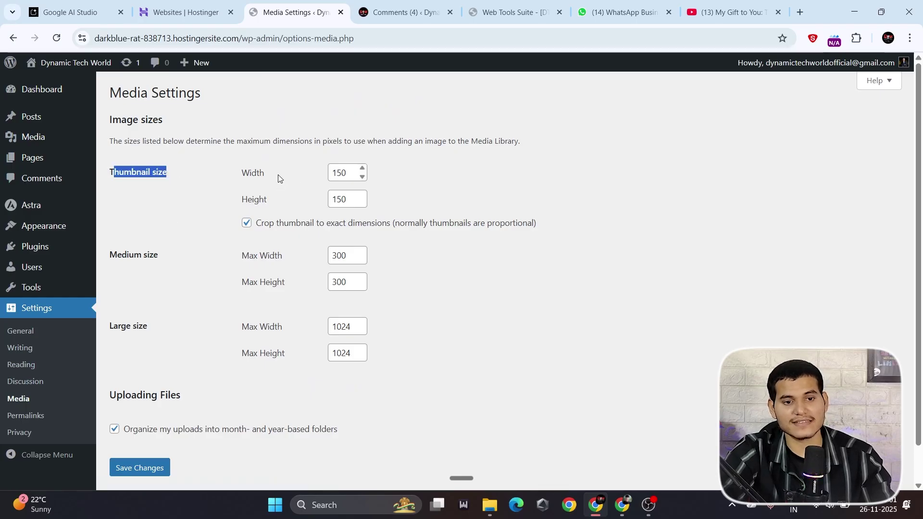
pyautogui.scroll(-1, 164, 190)
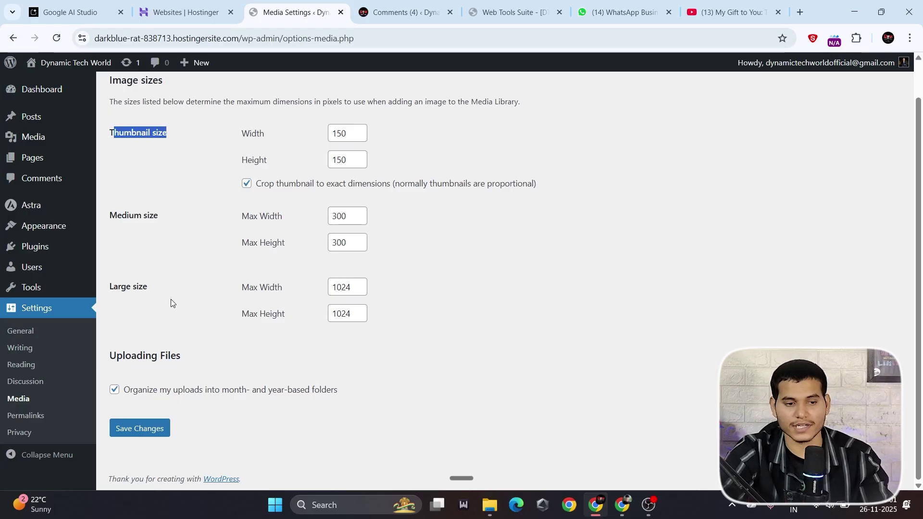
# In the Permalink settings, try the Plain structure and set the permalink structure back to Post name.
pyautogui.click(48, 416)
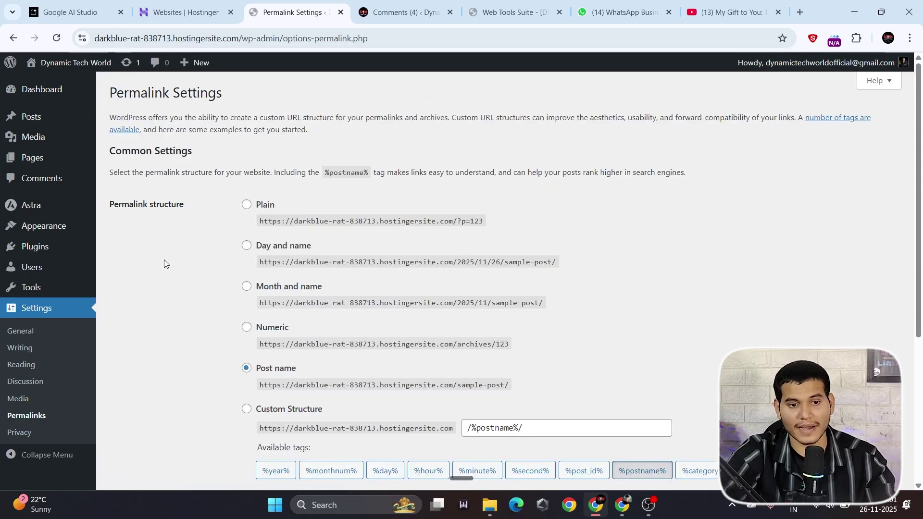
pyautogui.click(247, 206)
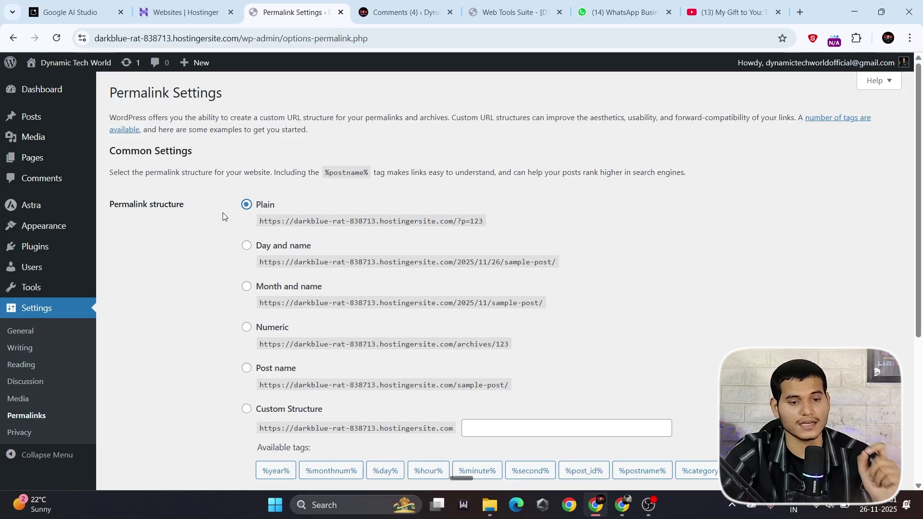
pyautogui.scroll(-5, 223, 212)
pyautogui.scroll(4, 223, 214)
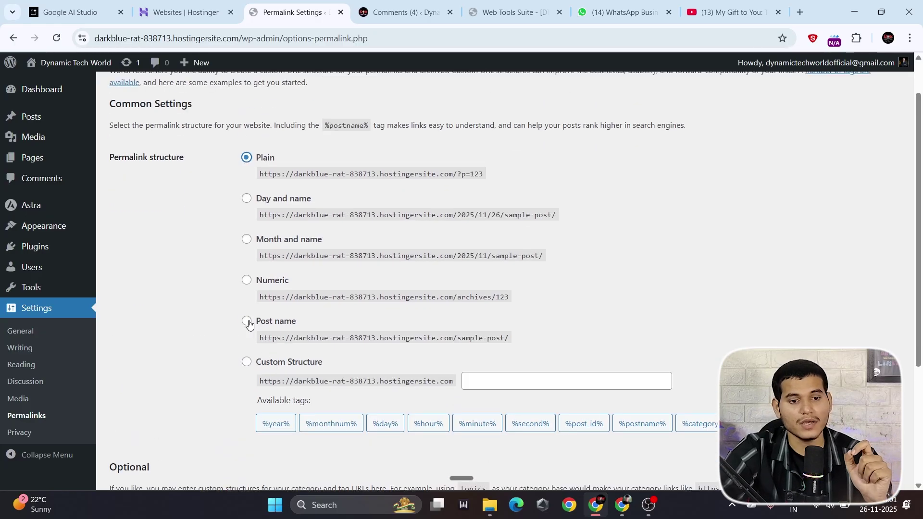
pyautogui.click(246, 322)
pyautogui.scroll(-1, 211, 295)
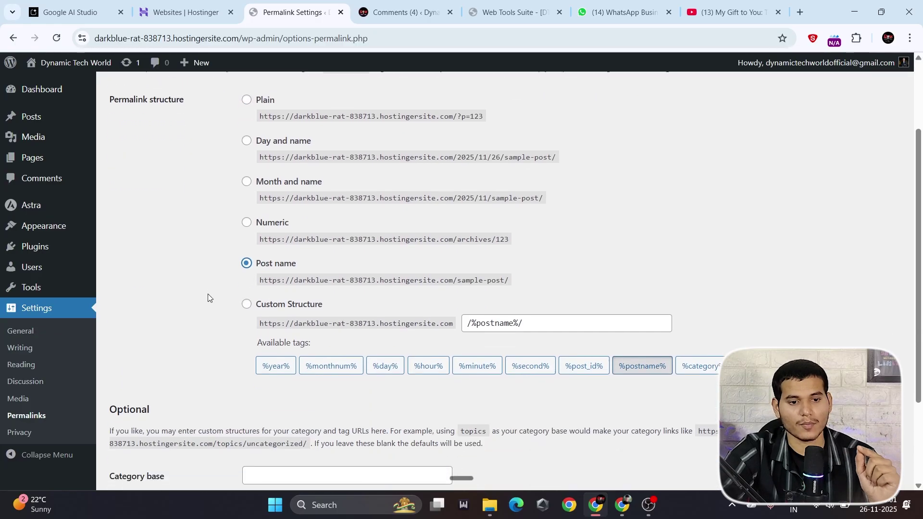
# Save the permalink settings with the Post name structure.
pyautogui.scroll(-2, 192, 288)
pyautogui.click(141, 429)
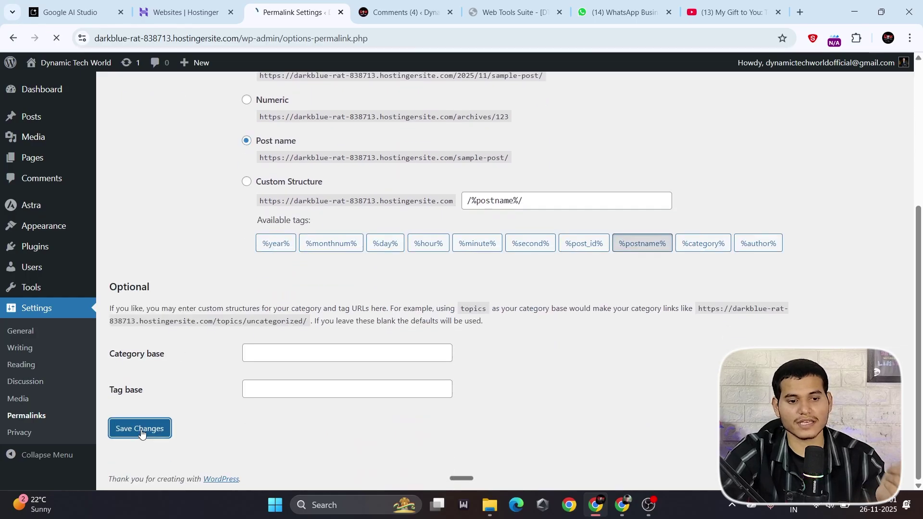
# Review the Privacy settings, checking which pages can be chosen as the Privacy Policy page and where a new page can be added.
pyautogui.click(40, 434)
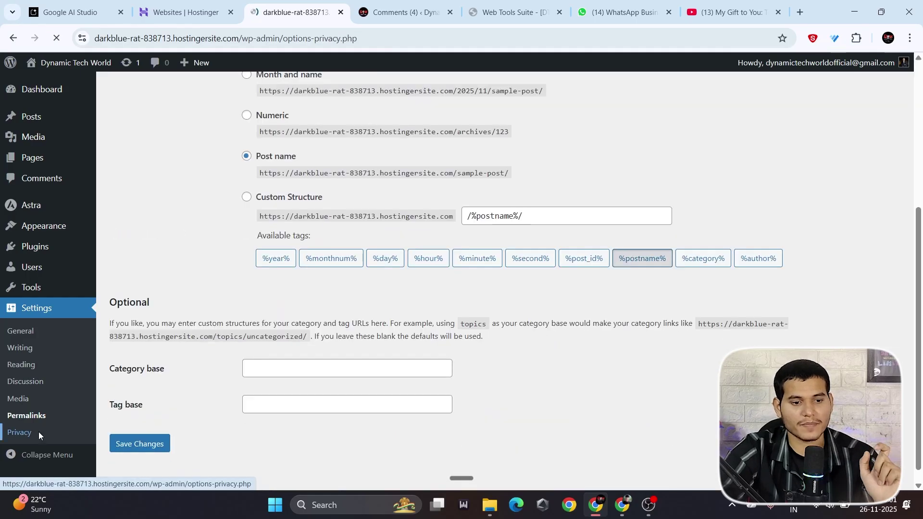
pyautogui.scroll(-1, 337, 298)
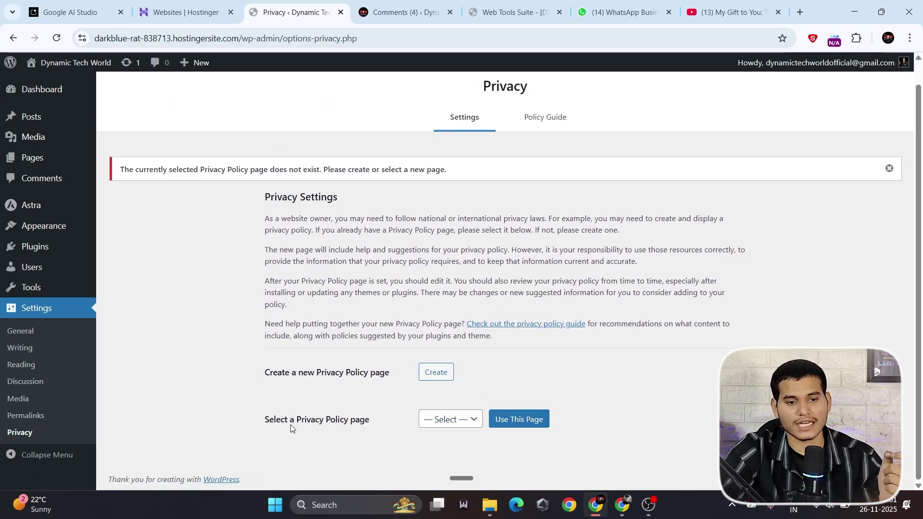
pyautogui.click(439, 420)
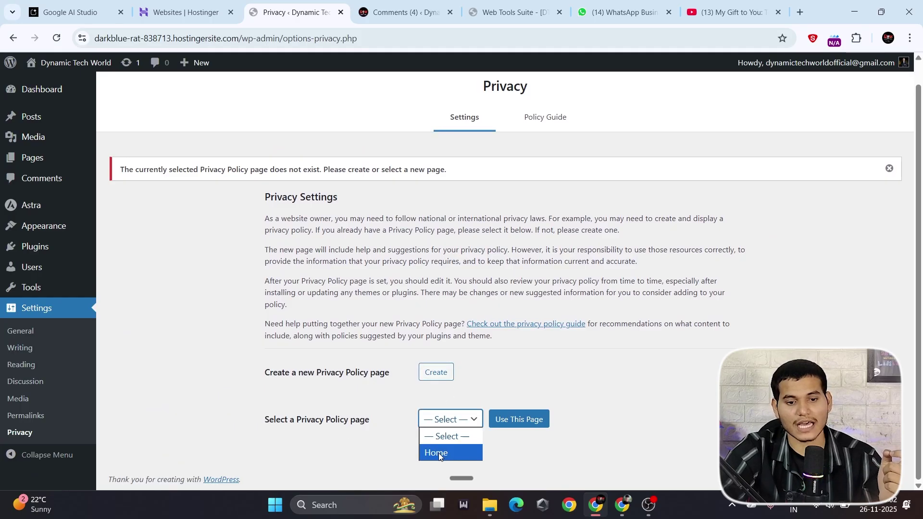
pyautogui.click(341, 414)
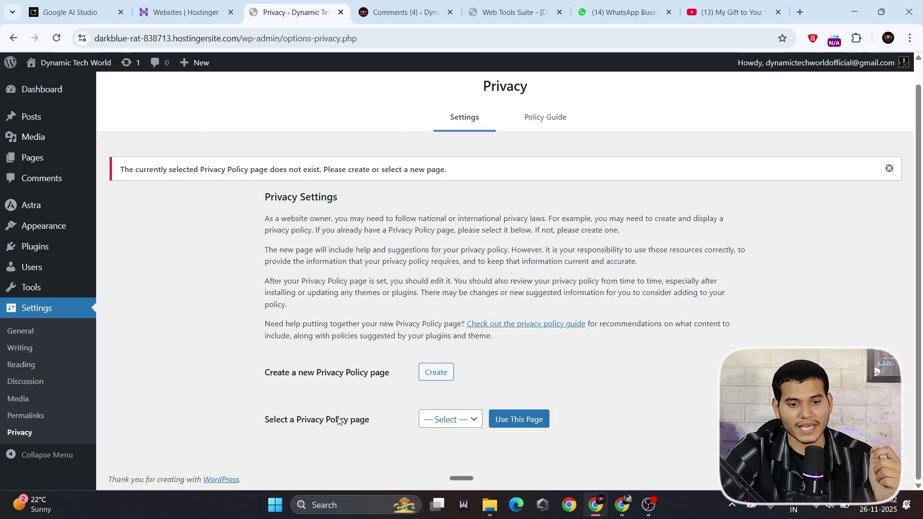
pyautogui.moveTo(46, 162)
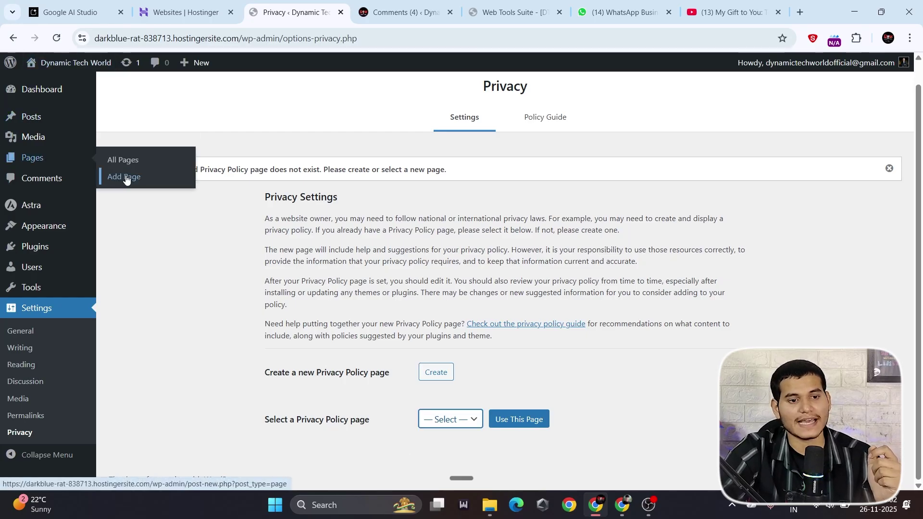
pyautogui.click(327, 407)
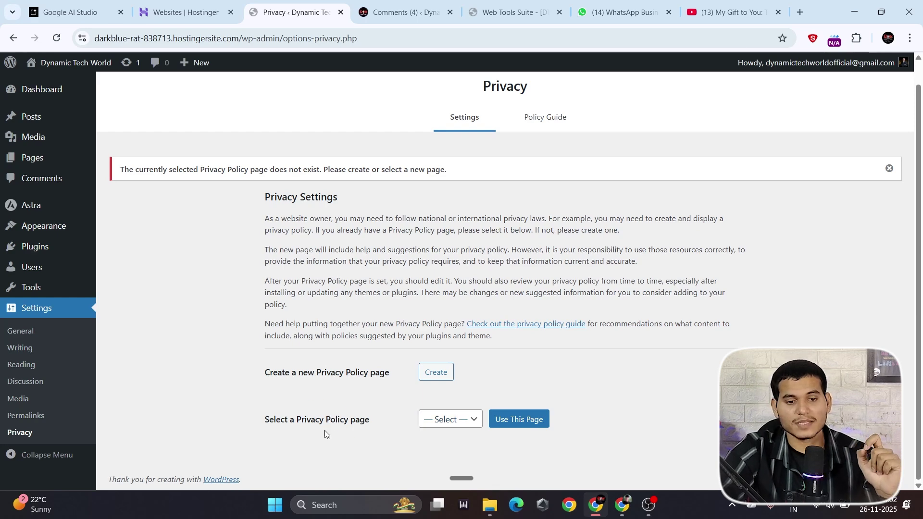